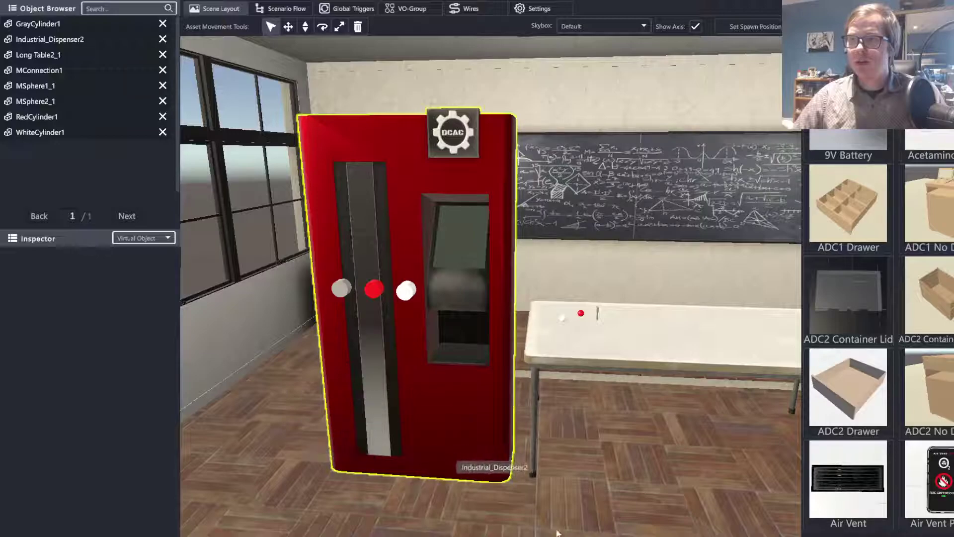
Move MConnection1 from the table into the industrial dispenser's output opening, at about X 2.231, Y 0.940, Z 1.536
scroll(557, 483, "up", 3)
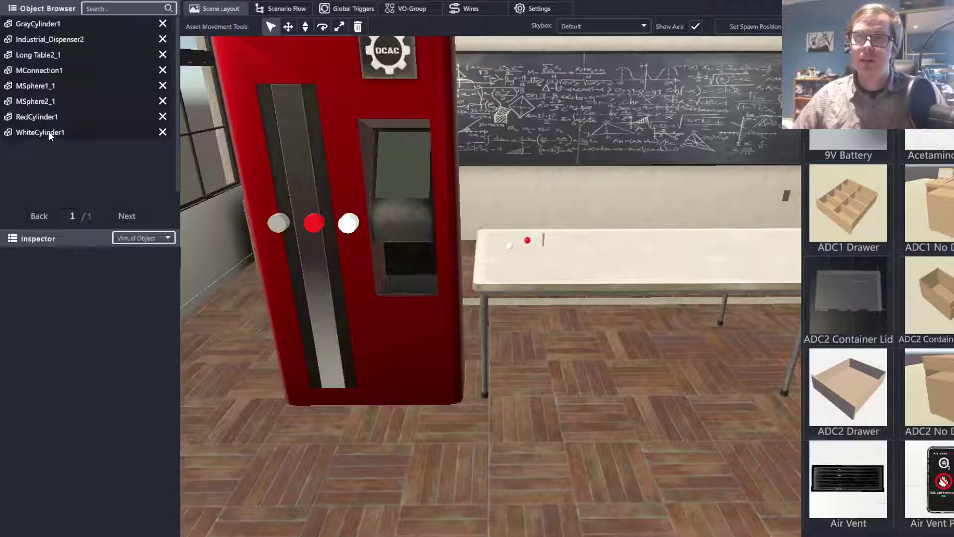
left_click(60, 72)
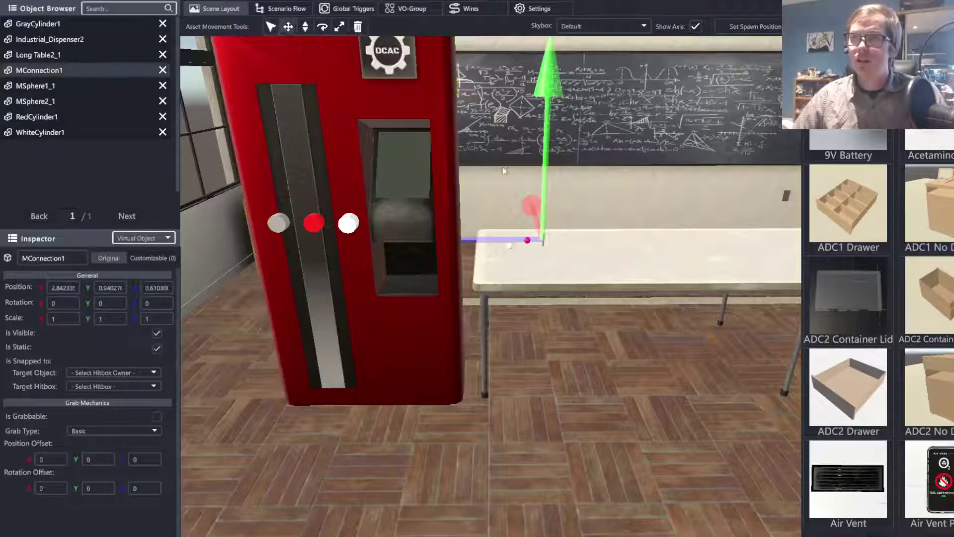
left_click(287, 27)
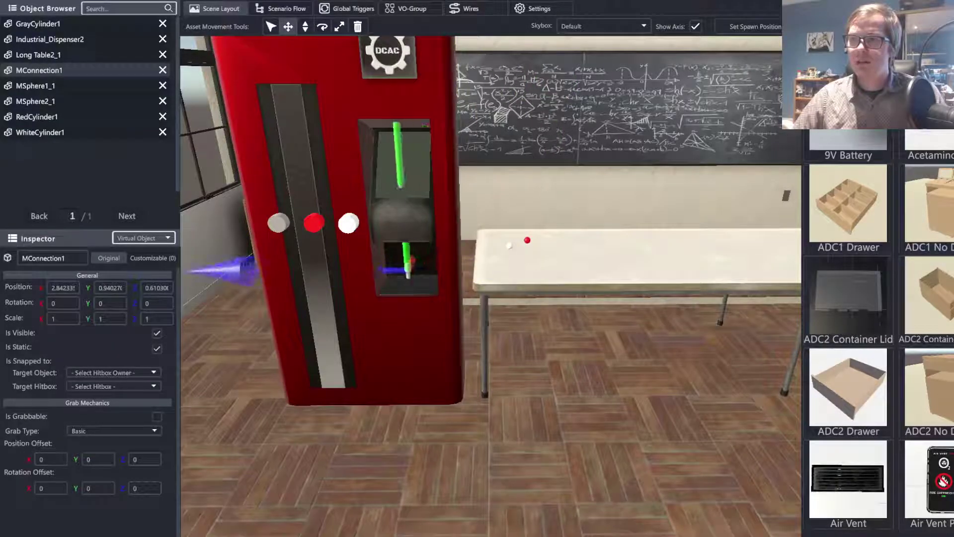
left_click_drag(407, 273, 413, 267)
right_click_drag(568, 283, 601, 318)
key("w")
key("d")
key("a")
key("d")
key("w")
key("s")
key("a")
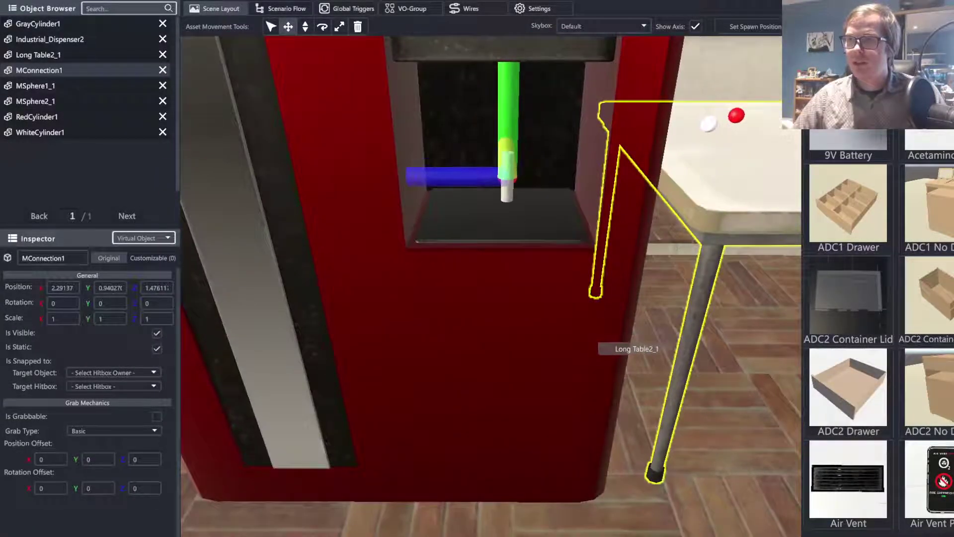
left_click_drag(473, 343, 454, 336)
Round MConnection1's position to X 2.23, Y 0.94 and Z 1.53
left_click(74, 289)
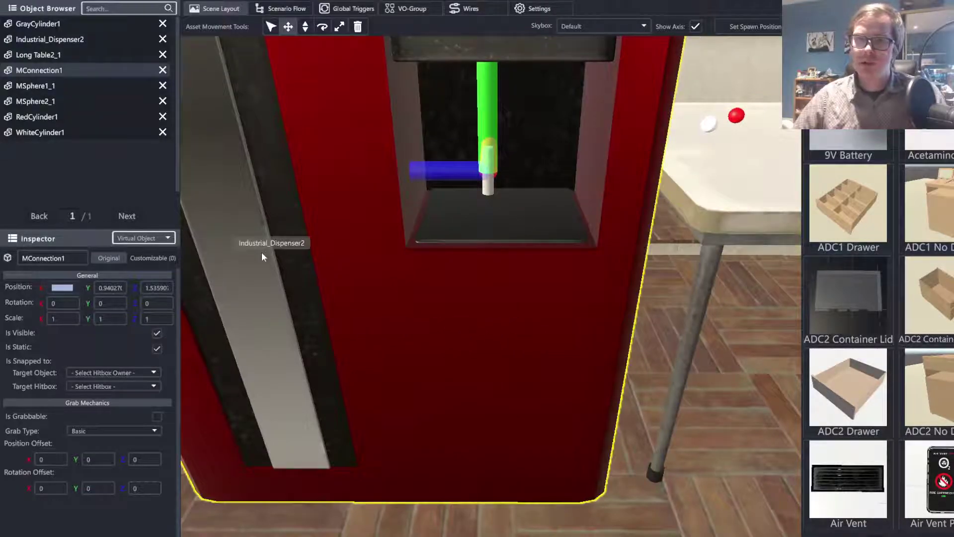
type("2.23116")
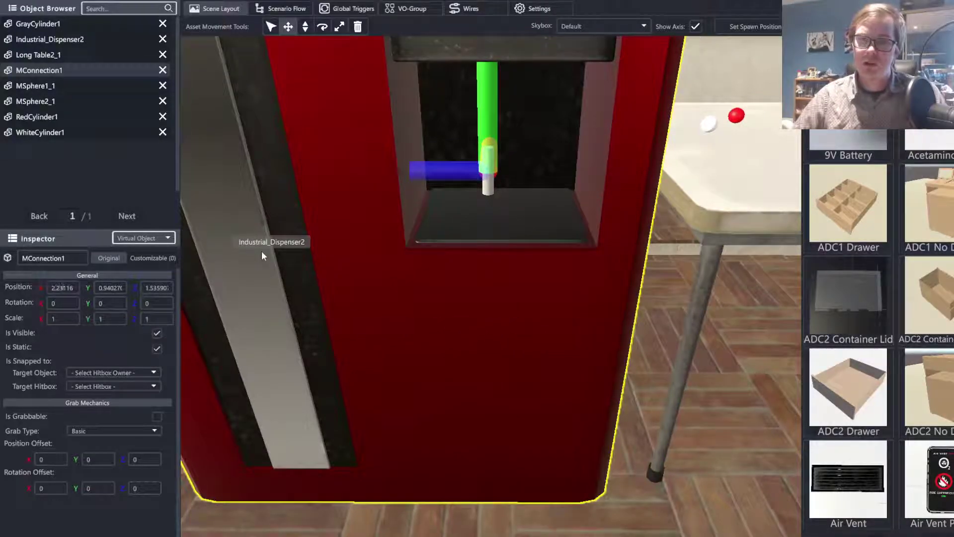
key("BackSpace")
key("BackSpace")
key("BackSpace")
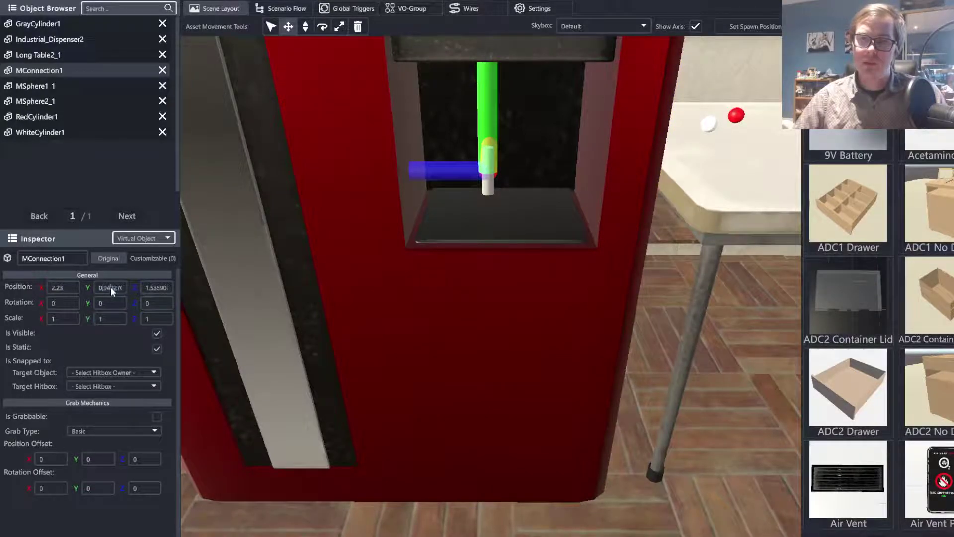
key("Delete")
key("Delete")
key("Delete")
key("Delete")
key("Delete")
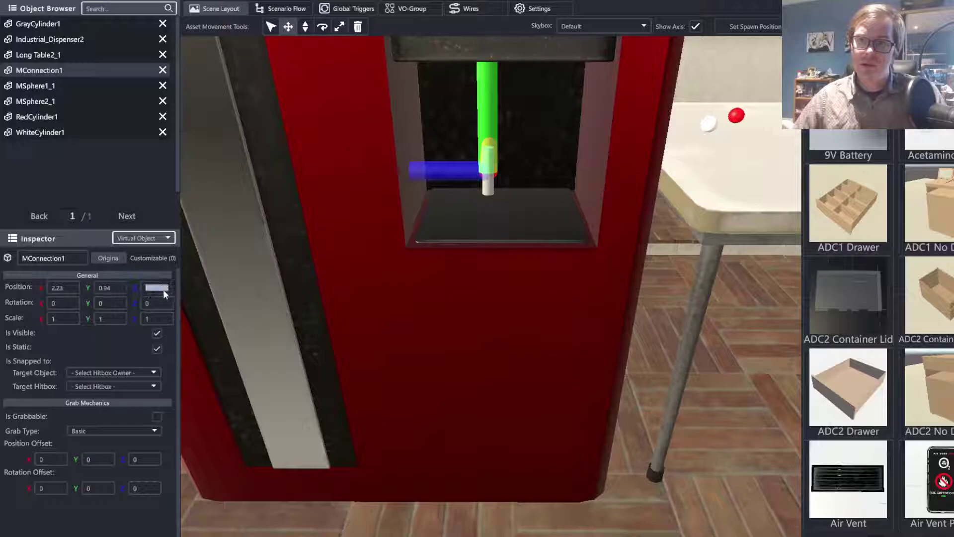
left_click(163, 290)
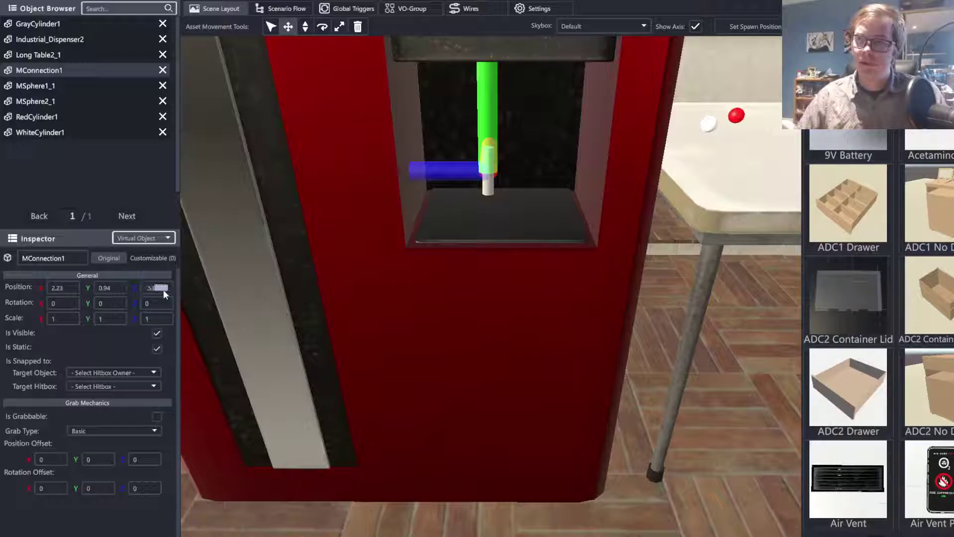
key("BackSpace")
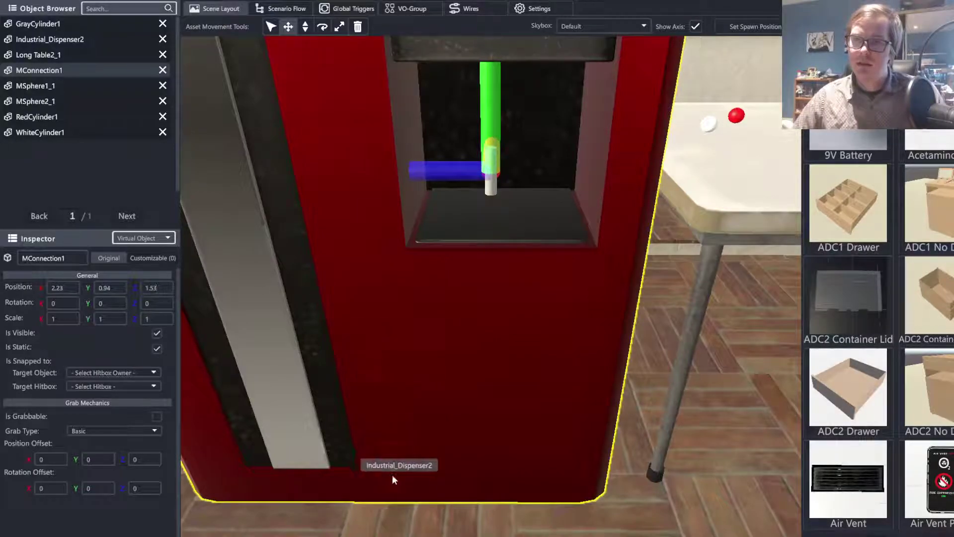
right_click_drag(392, 475, 383, 440)
key("s")
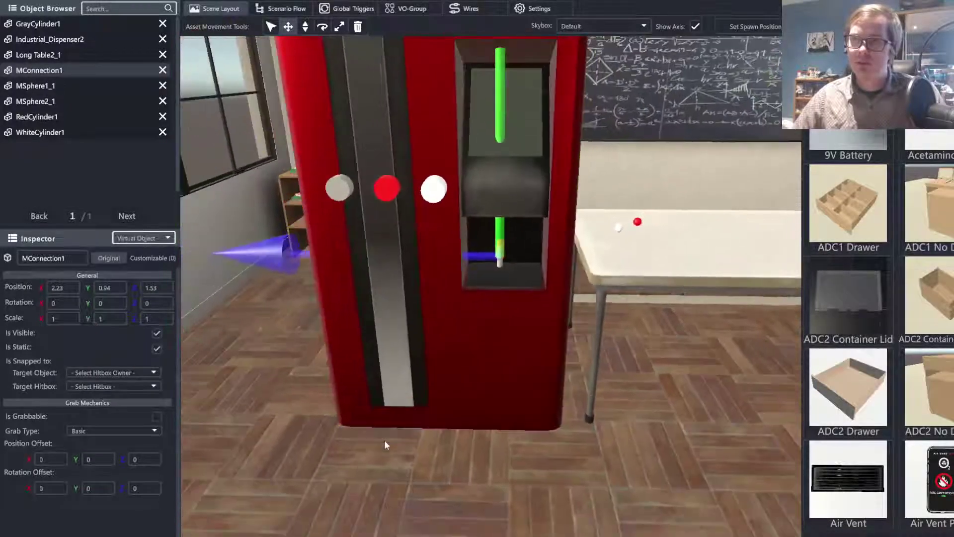
Add a logic node to the global triggers and name it "Spawn Connector"
left_click(353, 12)
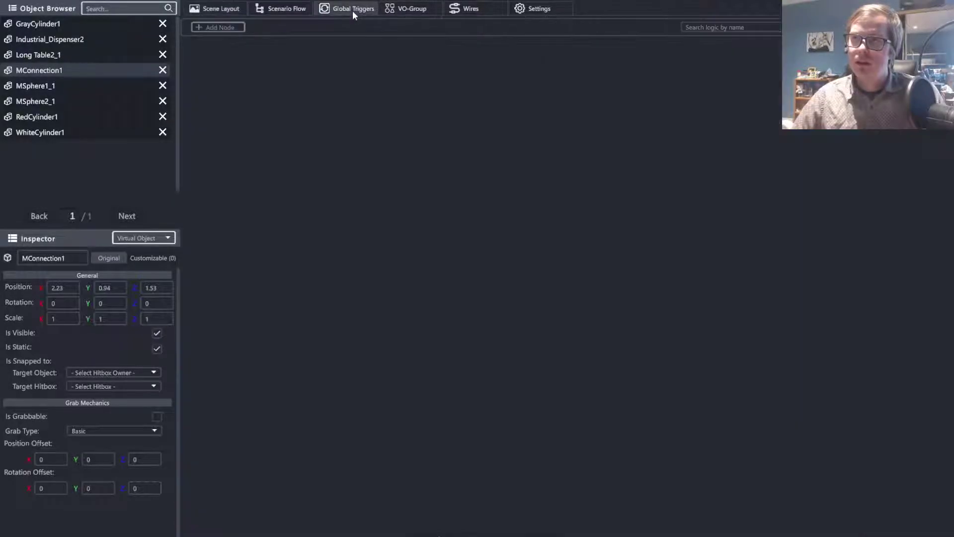
left_click(232, 28)
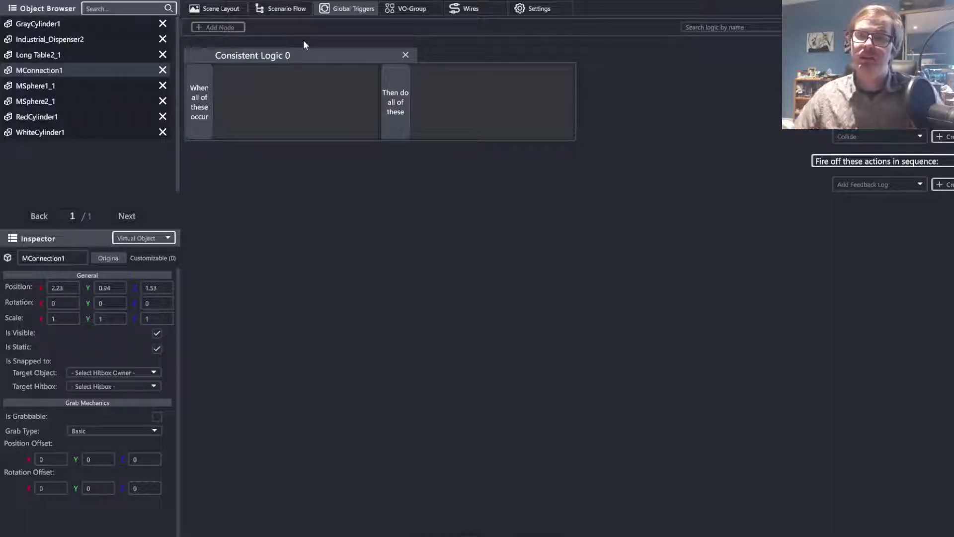
double_click(298, 53)
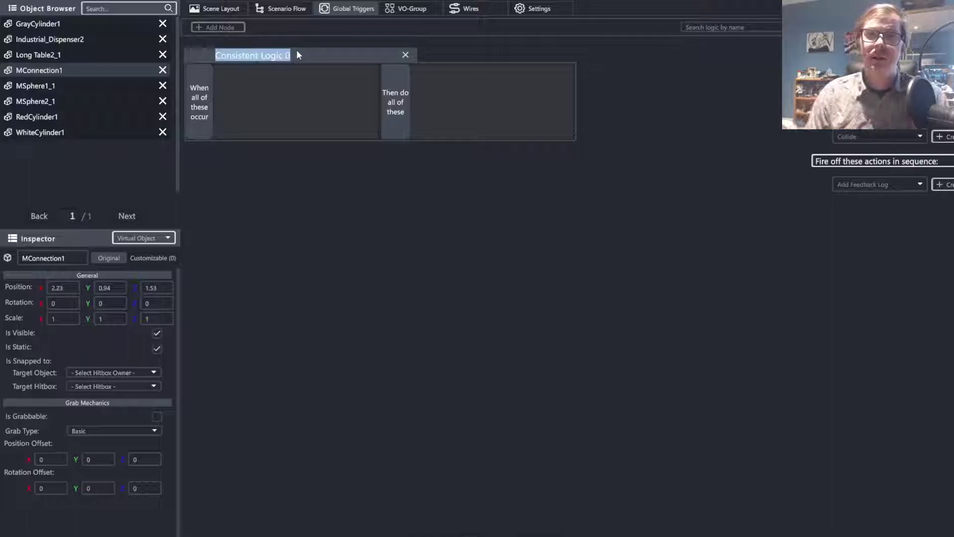
key("BackSpace")
type("Spawn ")
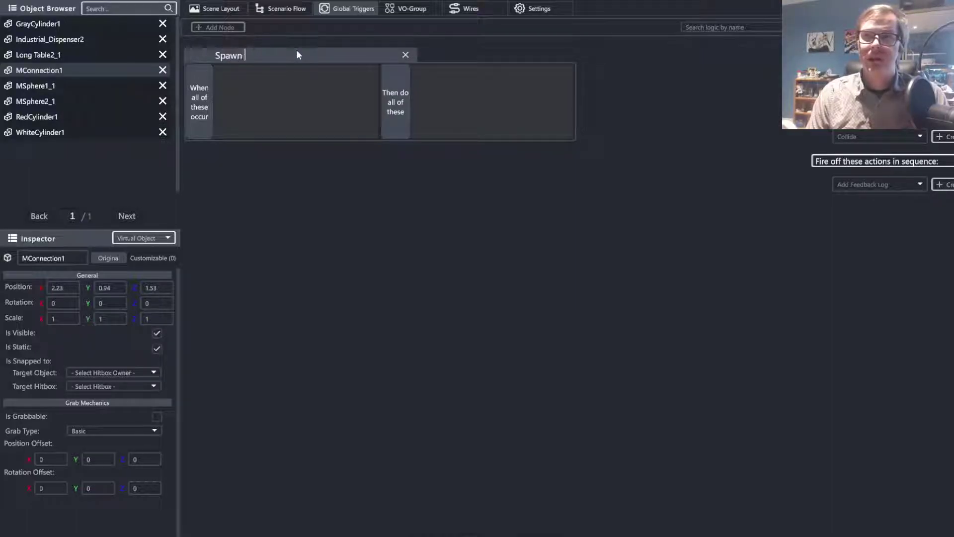
type("Connector")
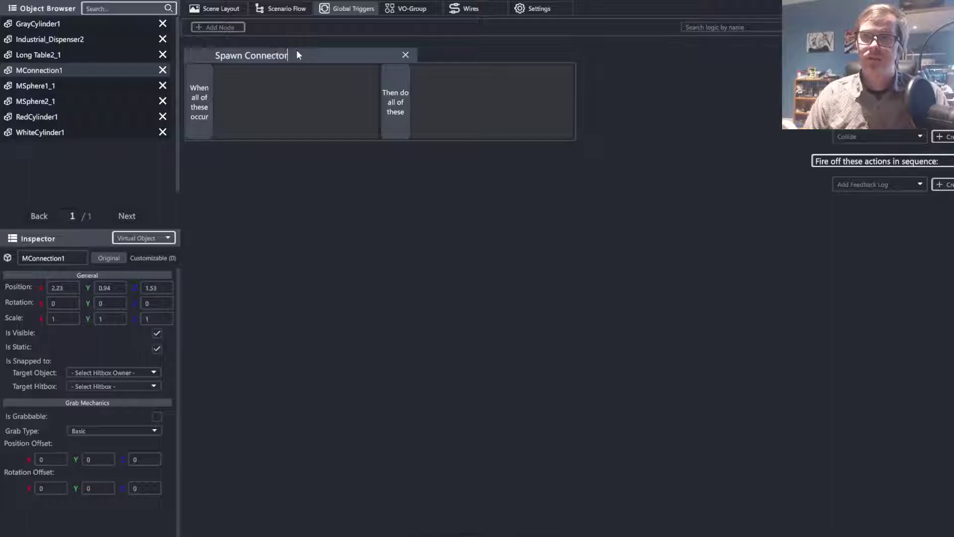
Add a second global trigger node and name it "Spawn Molecule 1"
left_click(225, 27)
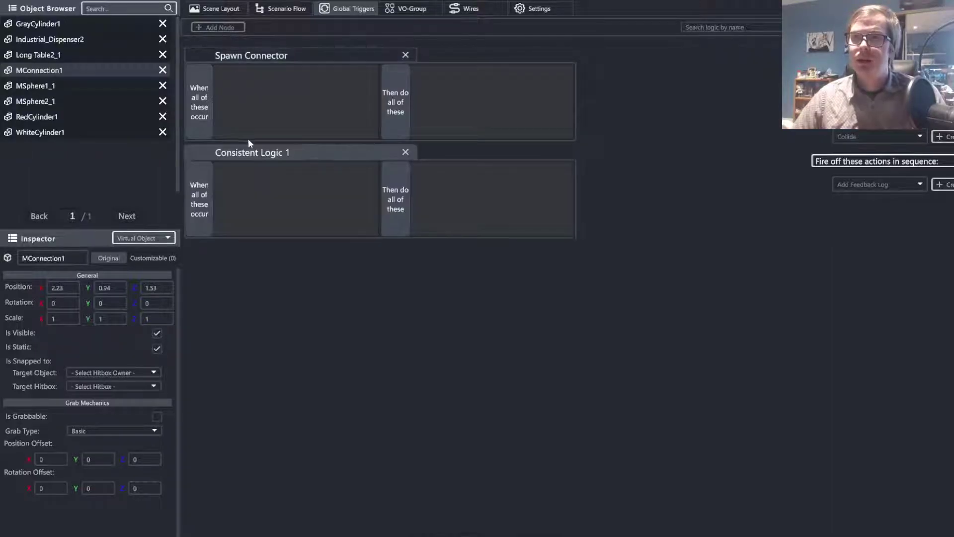
left_click(242, 149)
type("Spawn")
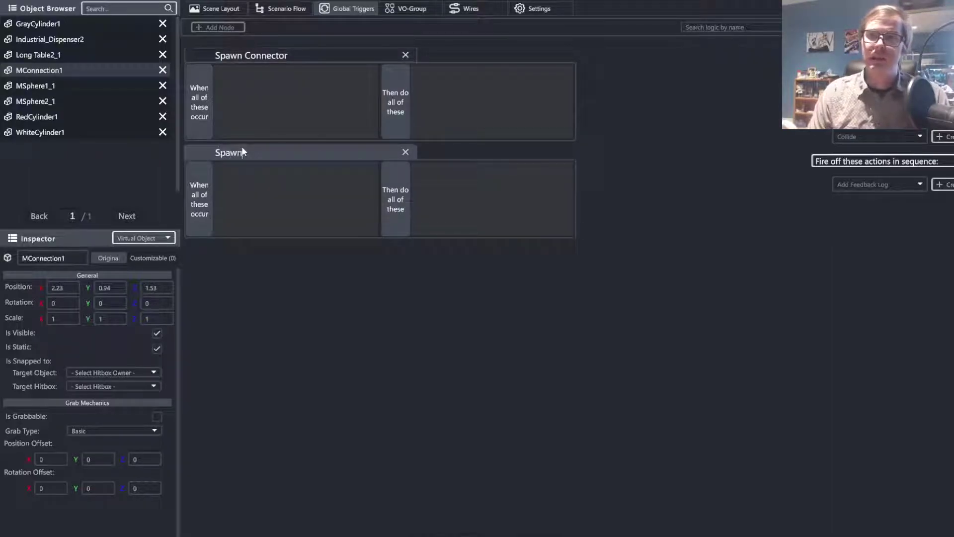
type(" Molecule ")
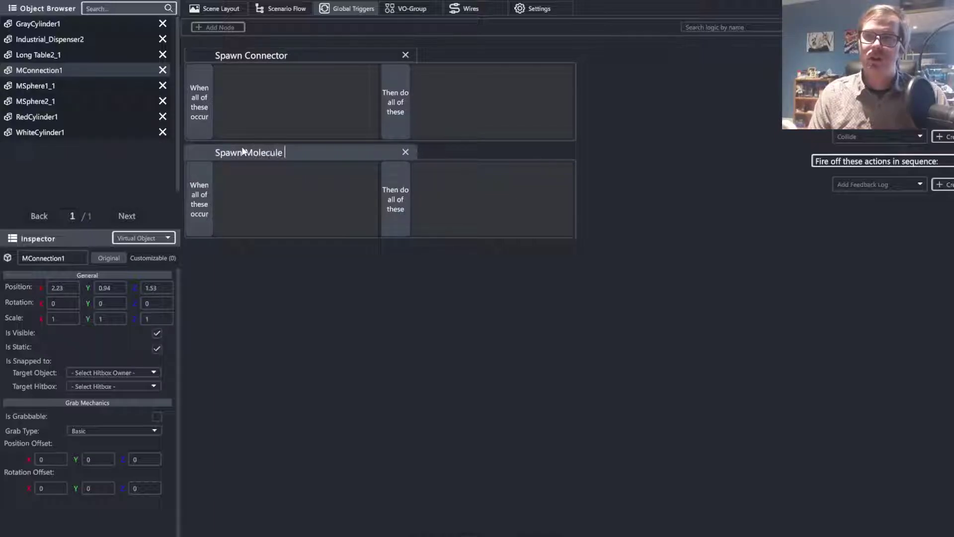
type("1")
Add a third global trigger node and name it "Spawn Molecule 2"
left_click(221, 28)
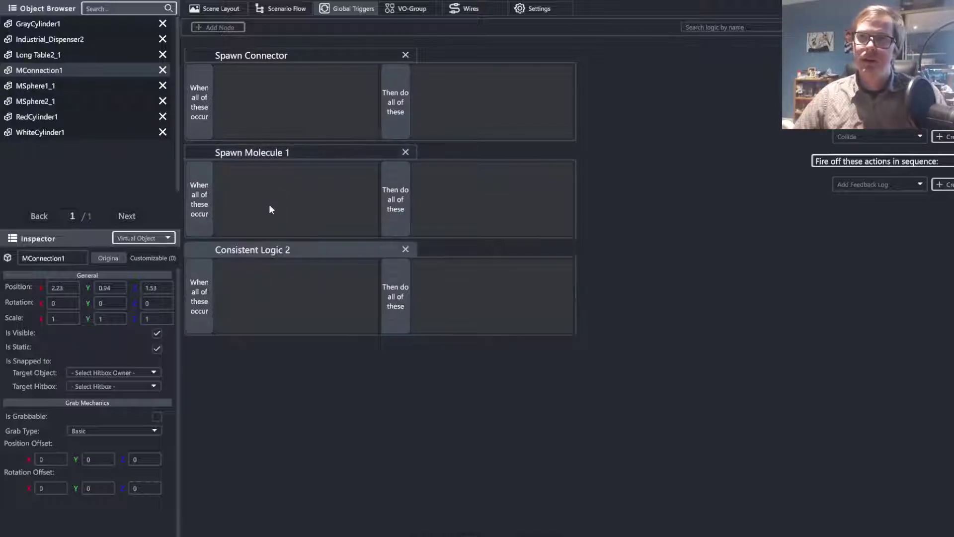
left_click(258, 251)
type("Spaw")
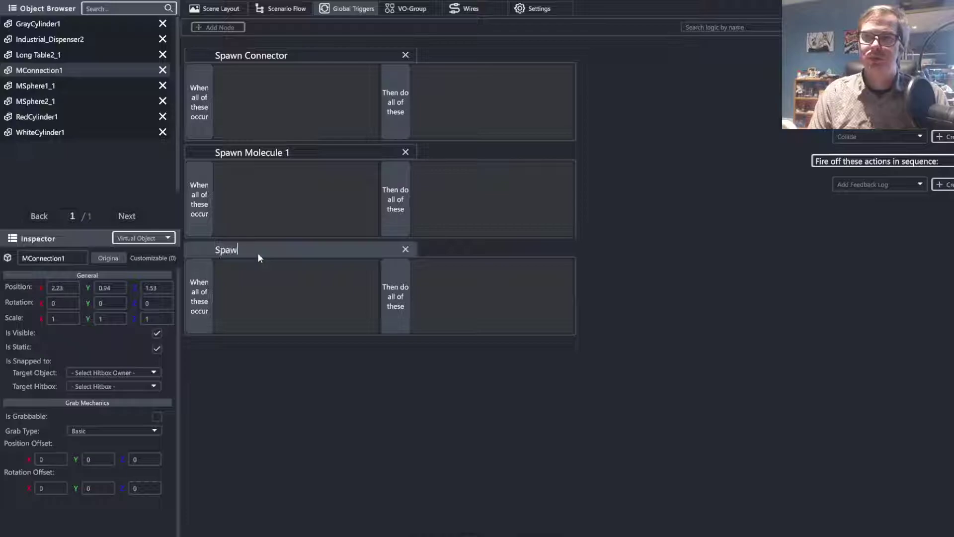
type("n Molecule 2")
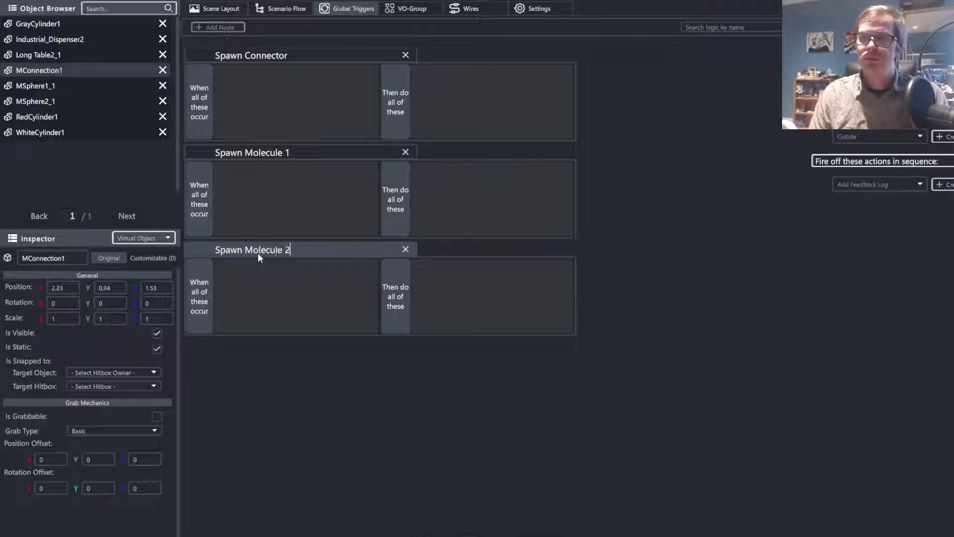
Create a Use condition in the Spawn Connector node with GrayCylinder1 as its entity
left_click(203, 59)
left_click(862, 140)
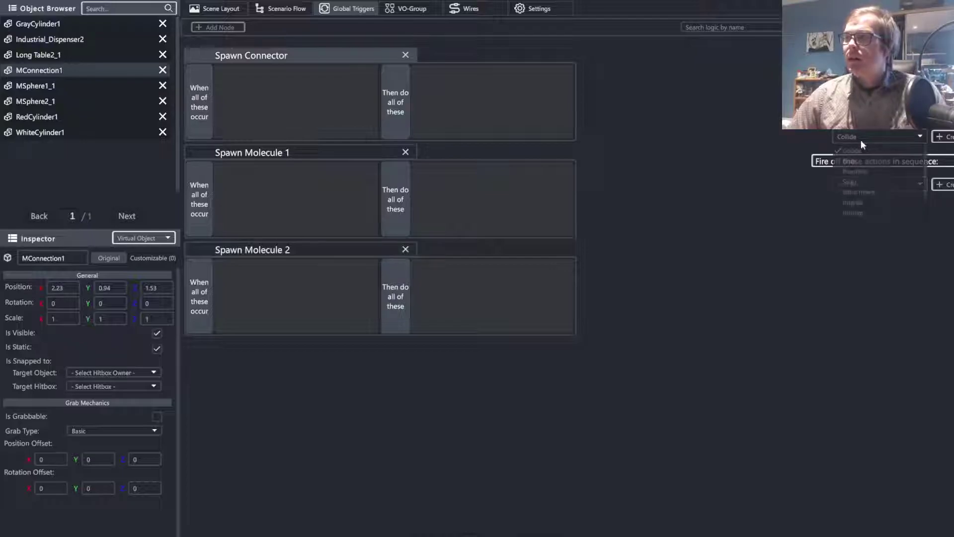
scroll(880, 179, "down", 2)
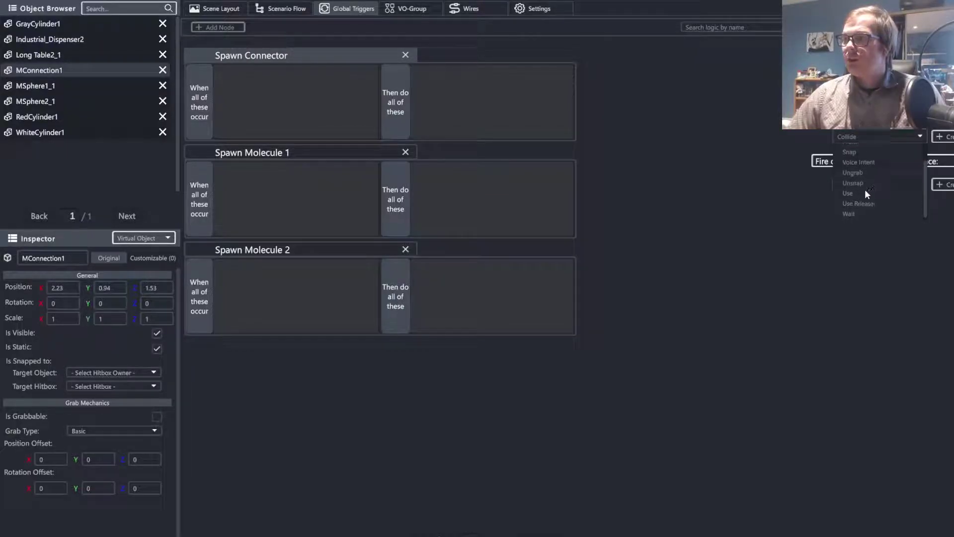
left_click(866, 191)
left_click(942, 136)
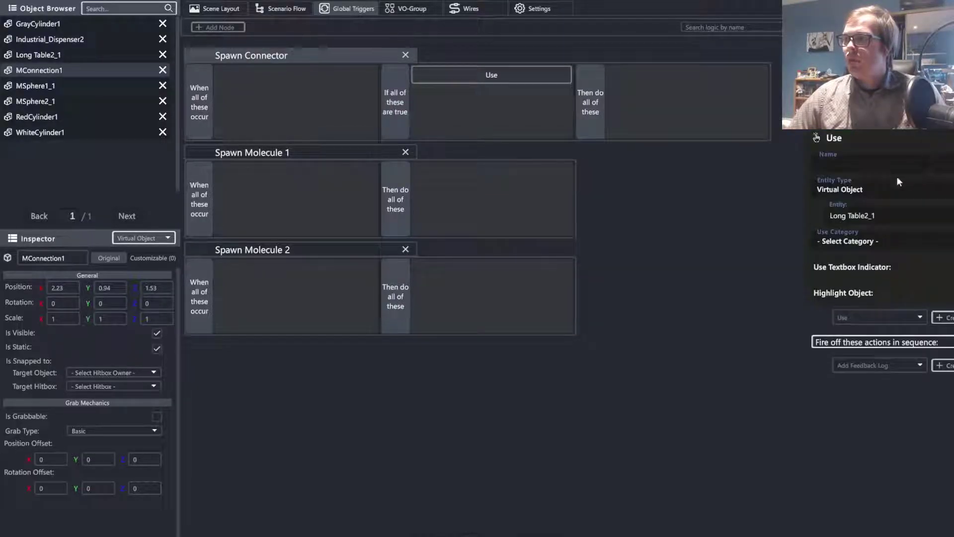
left_click(884, 214)
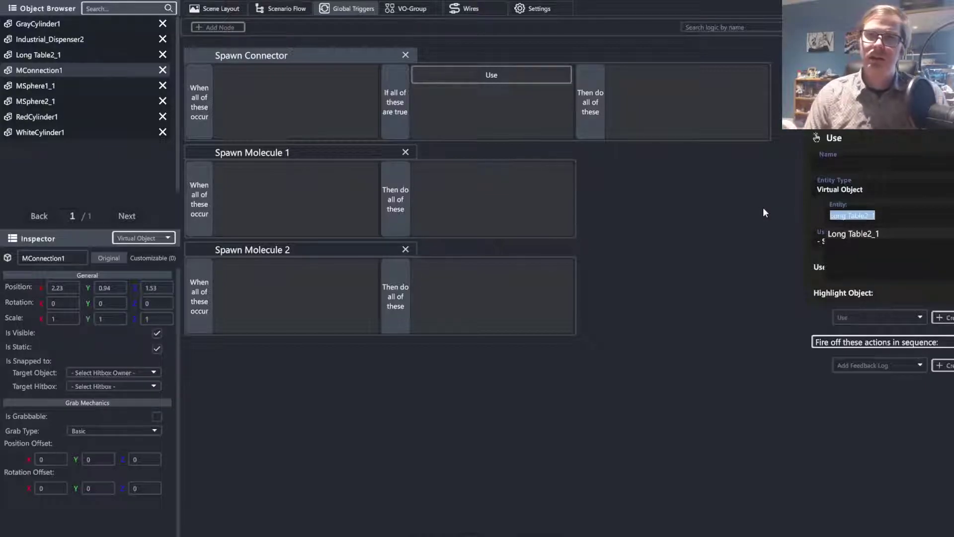
type("Gra")
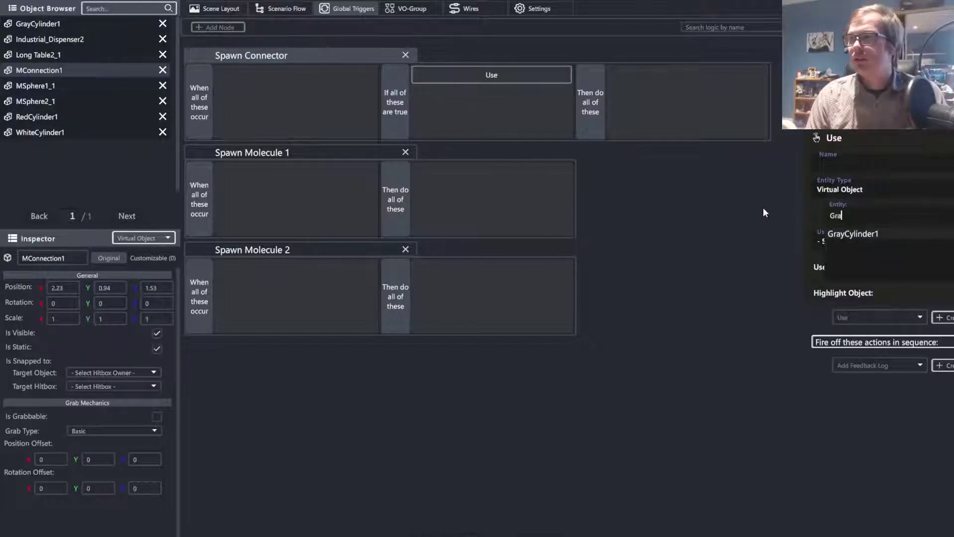
left_click(870, 234)
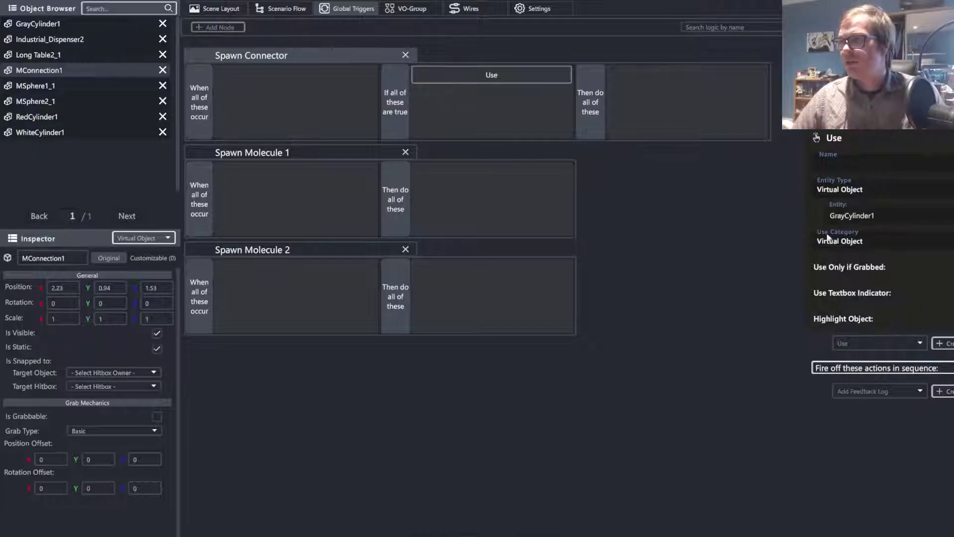
Create a Use condition in the Spawn Molecule 1 node with RedCylinder1 as its entity
scroll(868, 141, "down", 4)
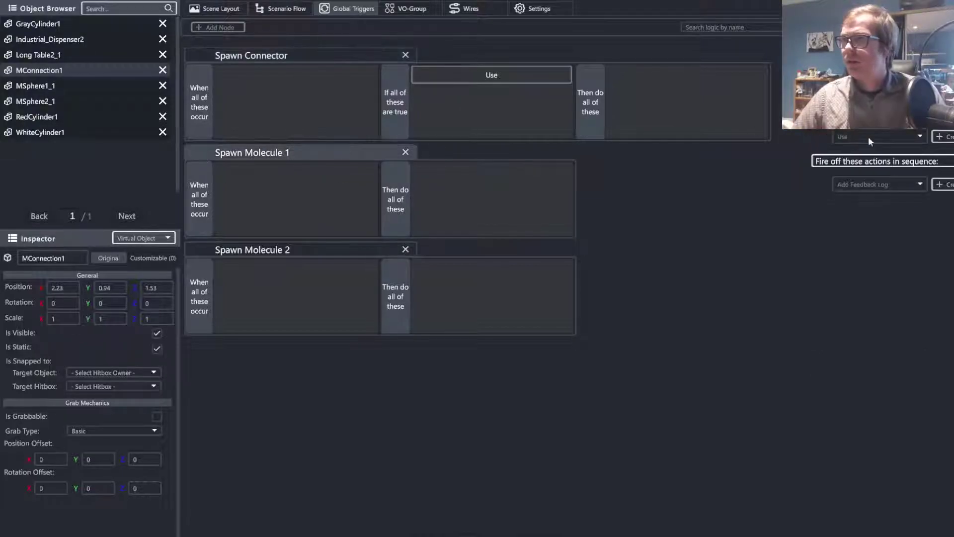
left_click(942, 137)
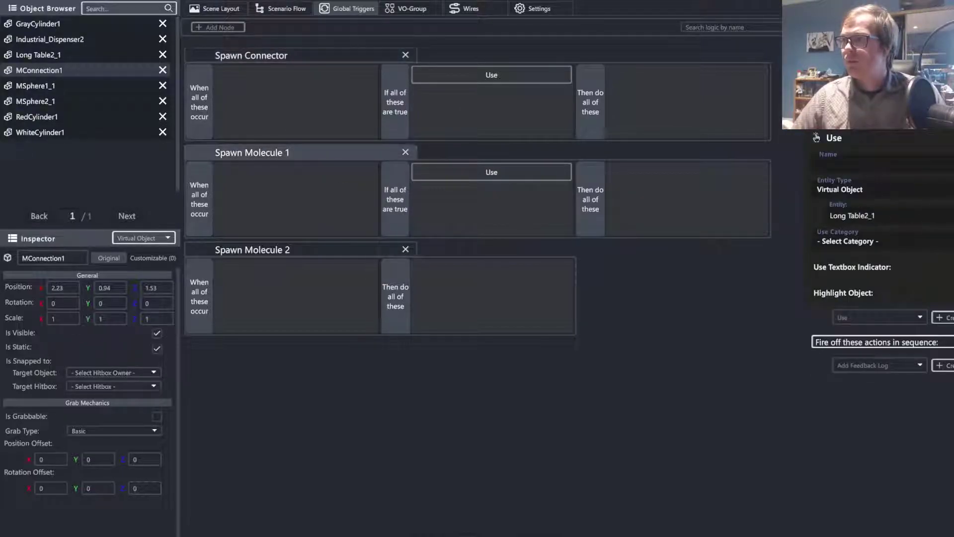
left_click(870, 215)
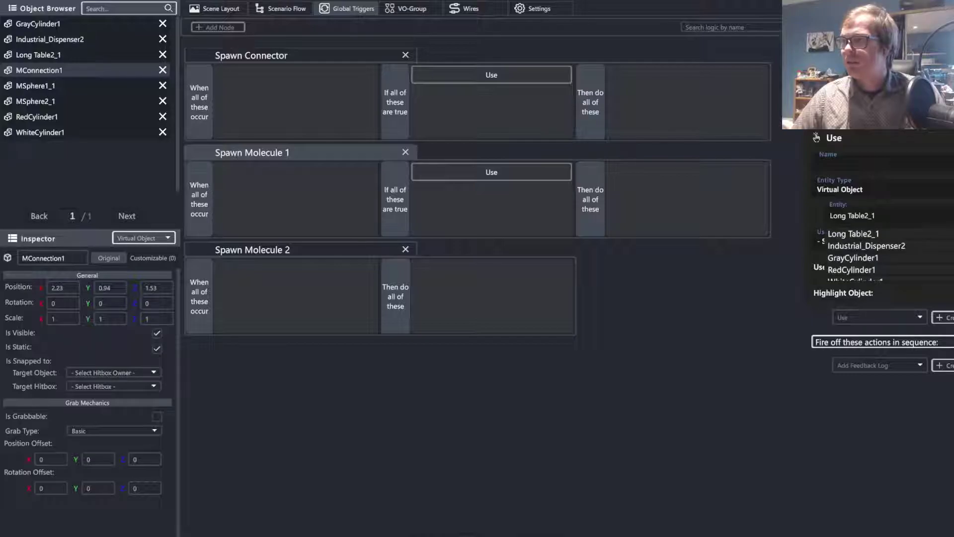
left_click(850, 269)
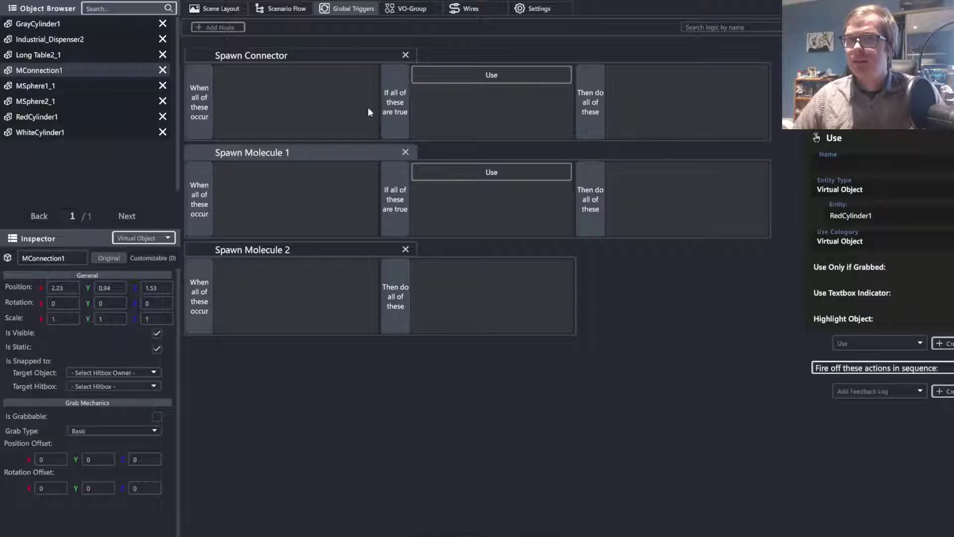
Select MSphere1_1 in the scene layout to identify which sphere on the table it is
left_click(218, 9)
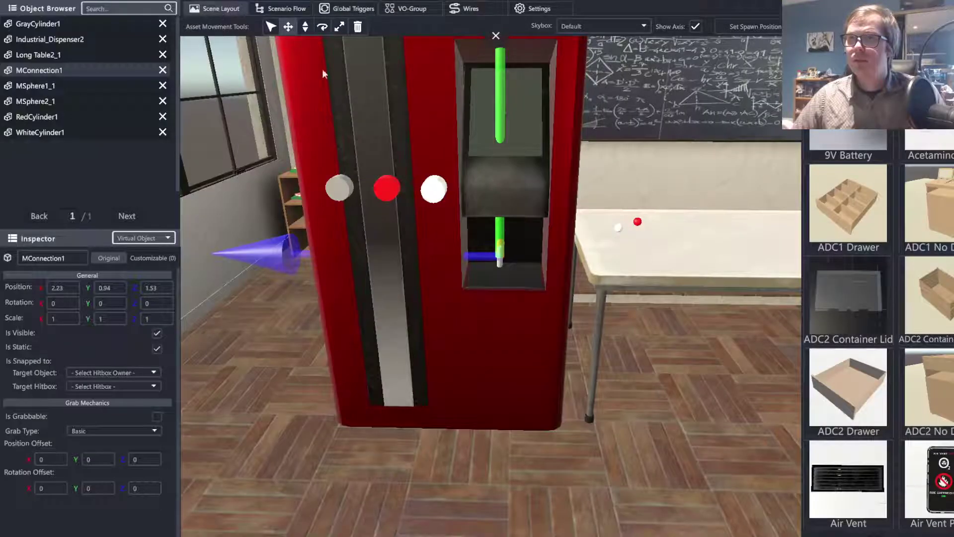
left_click(636, 224)
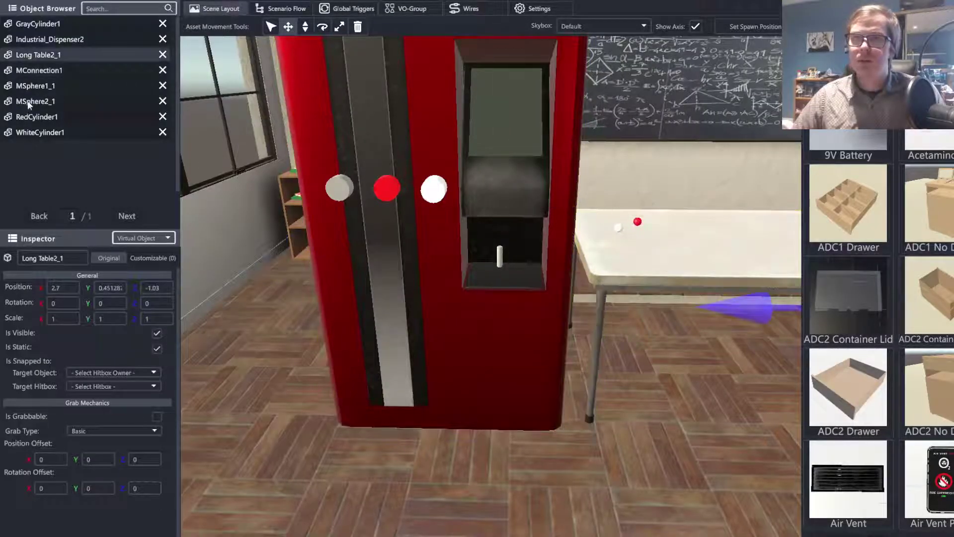
left_click(40, 86)
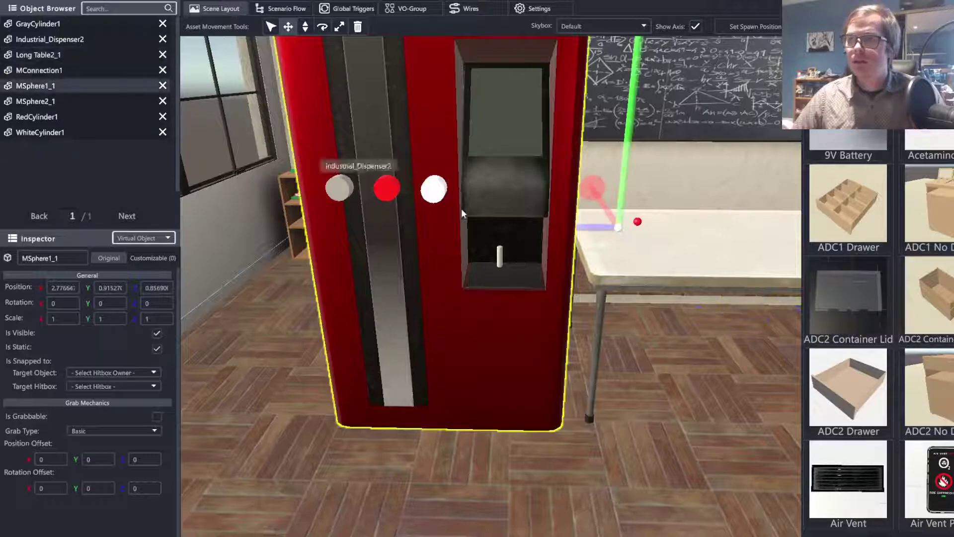
Change the entity of the Use condition in the Spawn Molecule 1 node to WhiteCylinder1
left_click(288, 10)
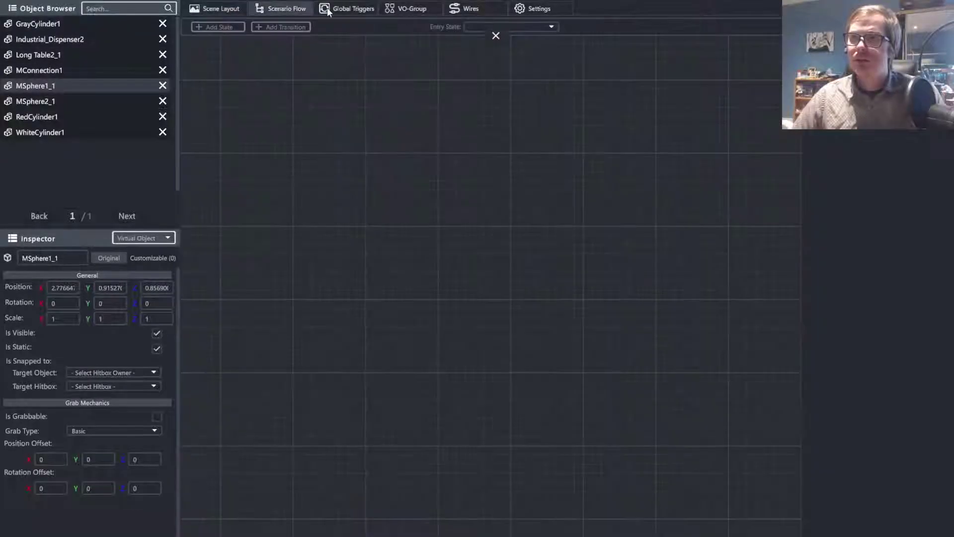
left_click(329, 11)
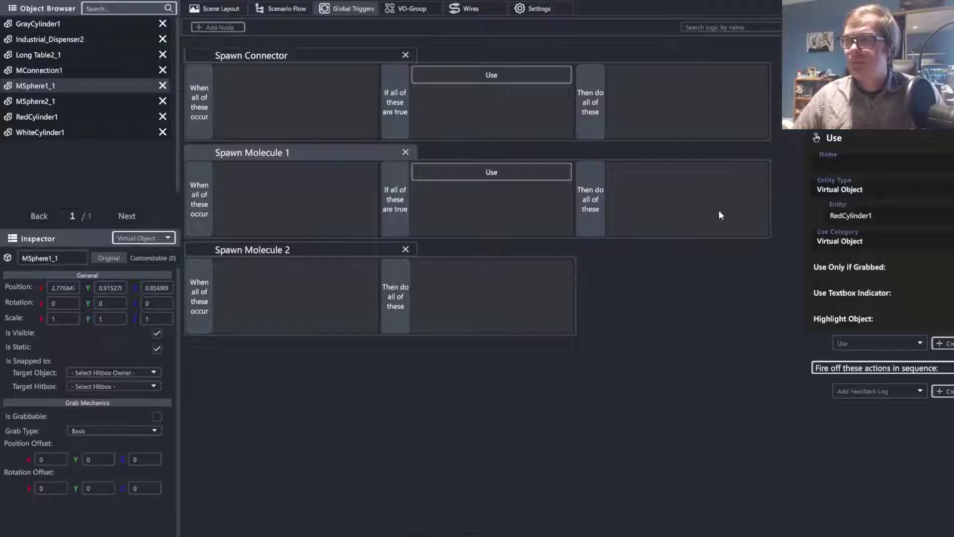
left_click(850, 215)
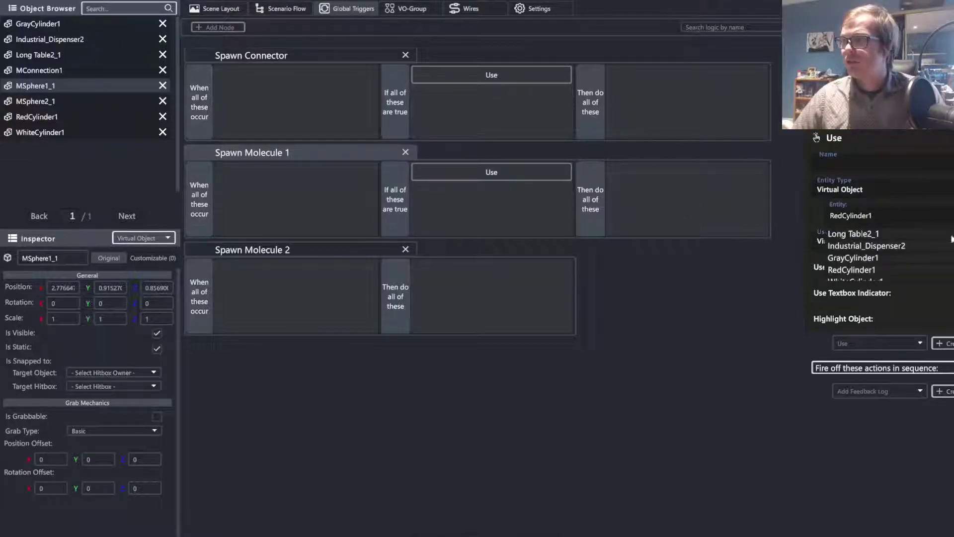
scroll(863, 263, "down", 2)
left_click(862, 261)
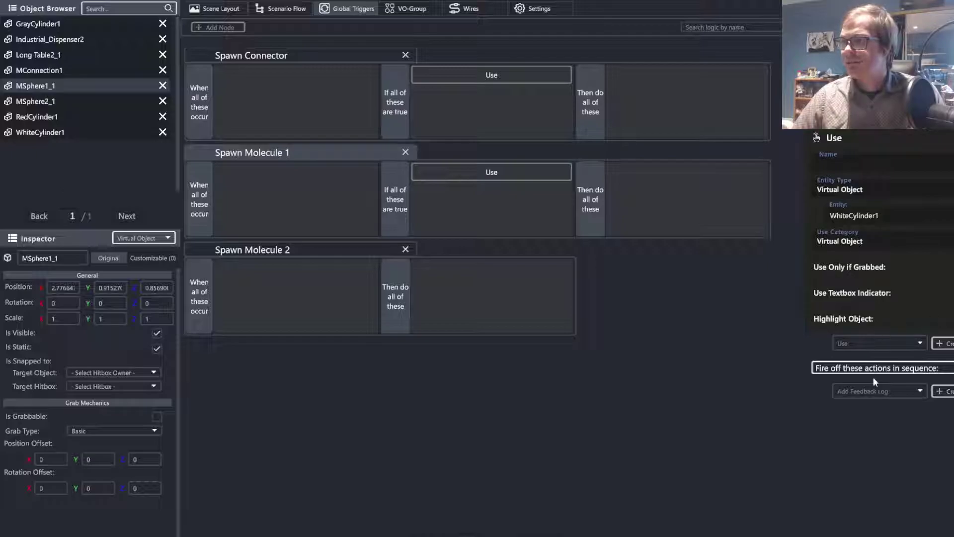
Create a Use condition in the Spawn Molecule 2 node with RedCylinder1 as its entity
left_click(199, 252)
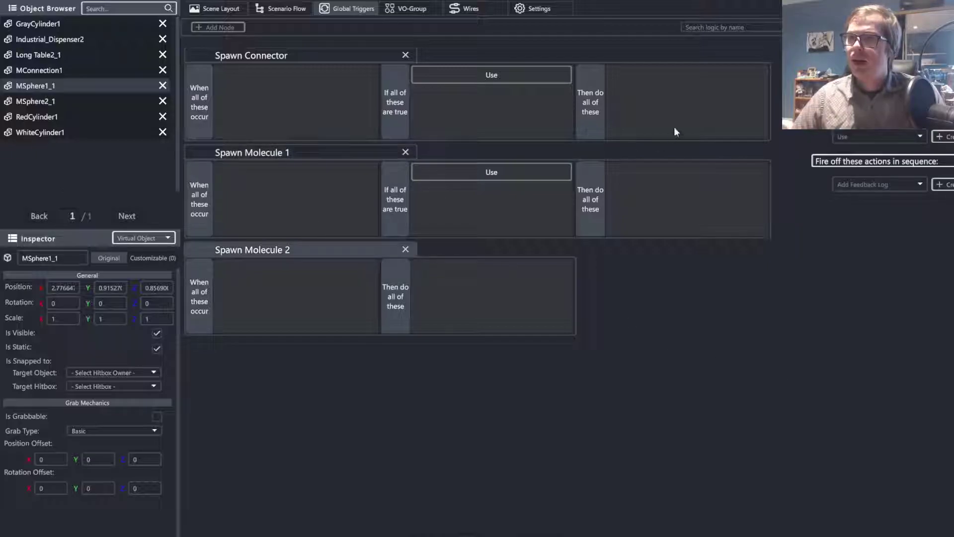
left_click(949, 137)
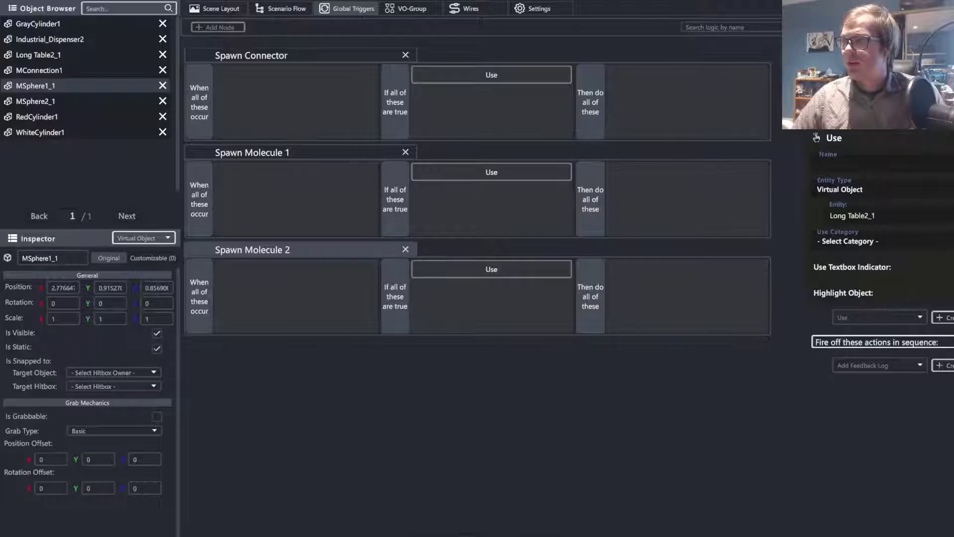
left_click(851, 215)
left_click(853, 270)
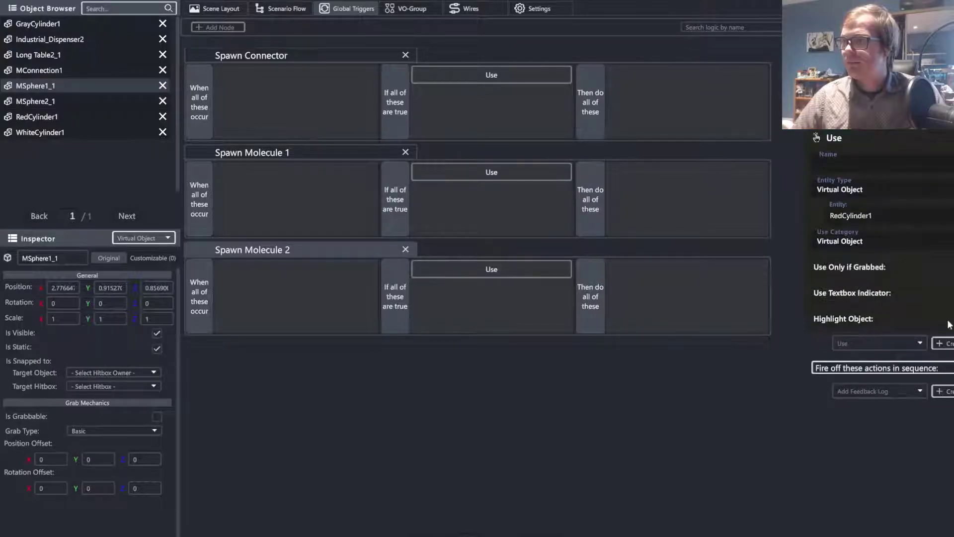
Review the Use entities of all three nodes and add a Spawner action for MConnection1 to the Spawn Connector node
left_click(204, 58)
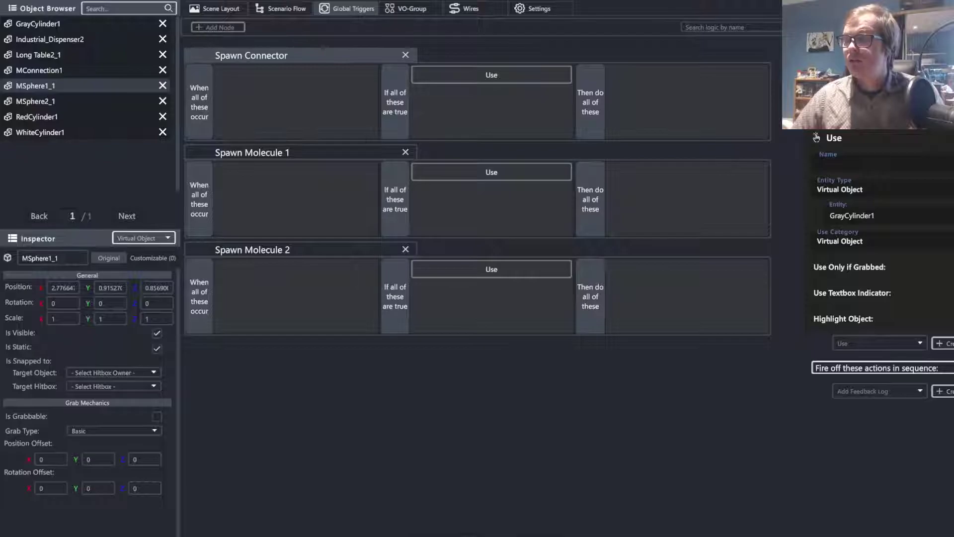
left_click(213, 153)
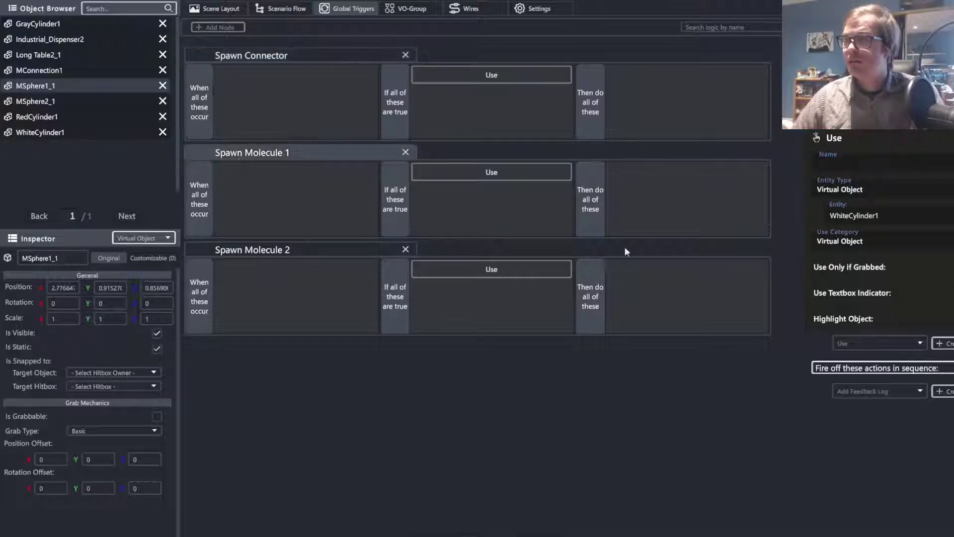
left_click(204, 251)
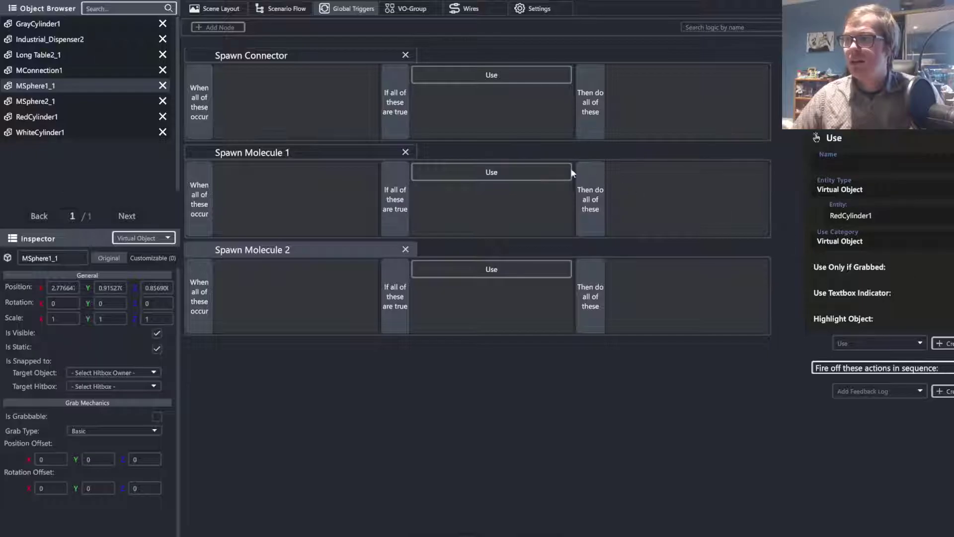
left_click(209, 55)
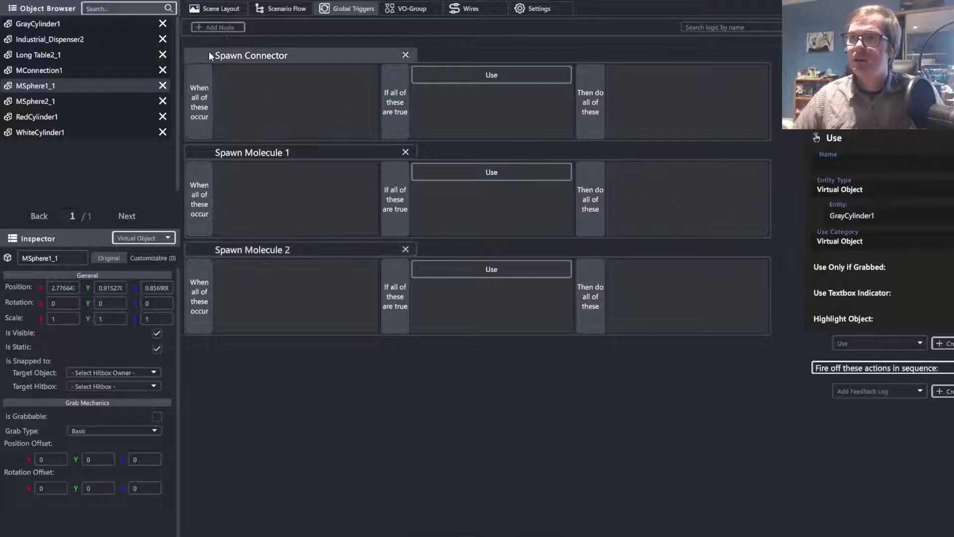
left_click(877, 391)
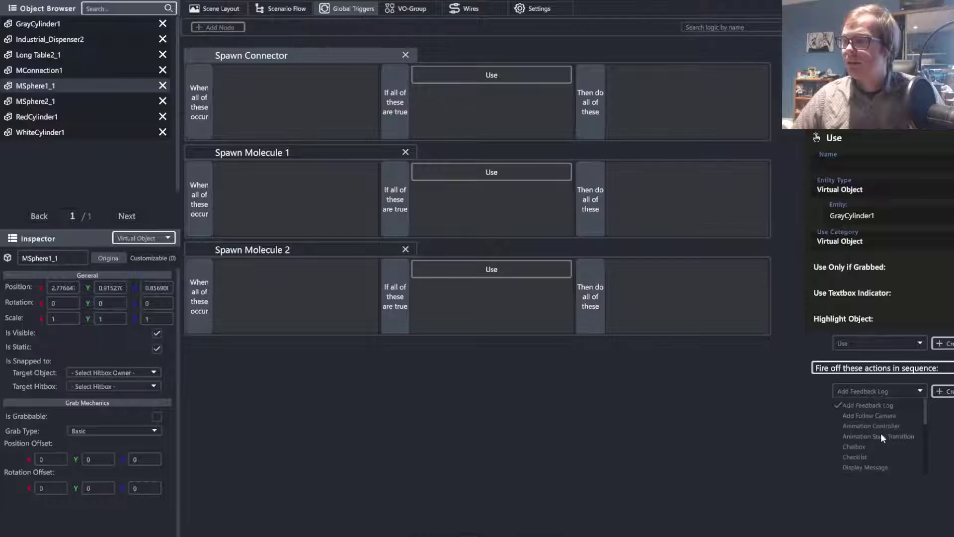
left_click_drag(878, 425, 891, 294)
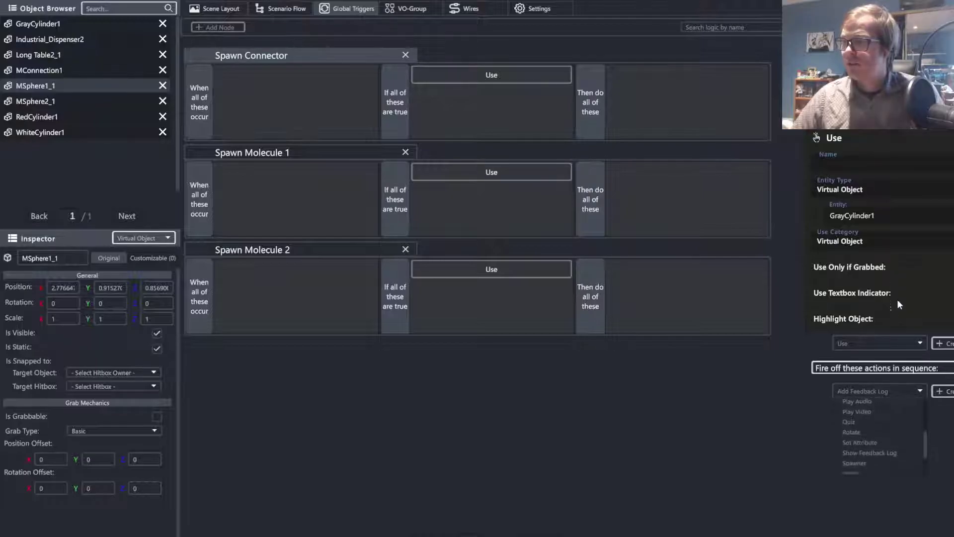
scroll(874, 439, "down", 3)
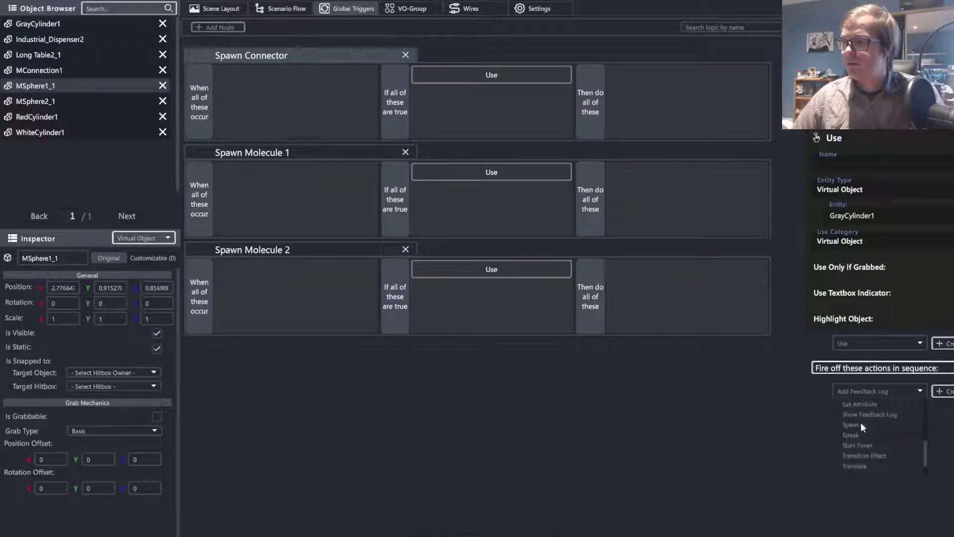
left_click(859, 425)
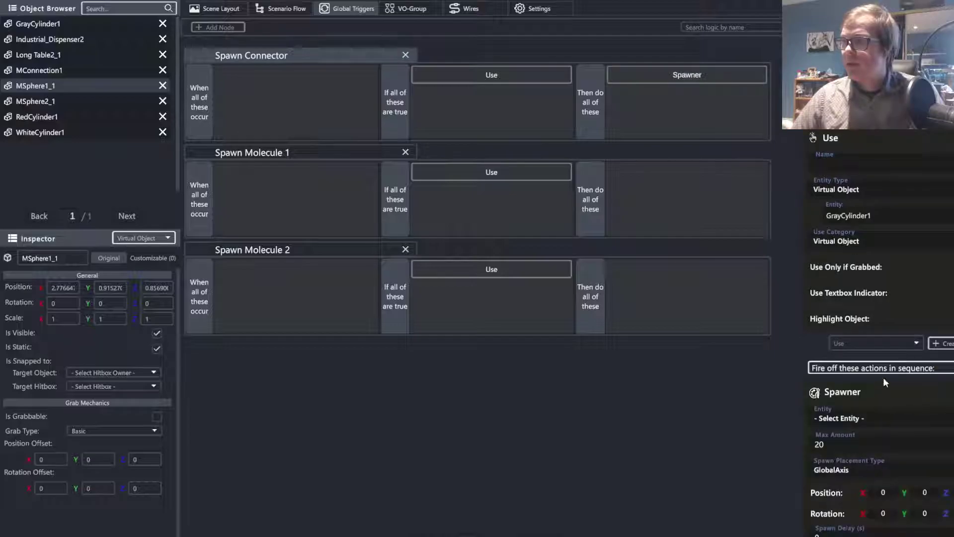
scroll(884, 380, "down", 1)
left_click(863, 399)
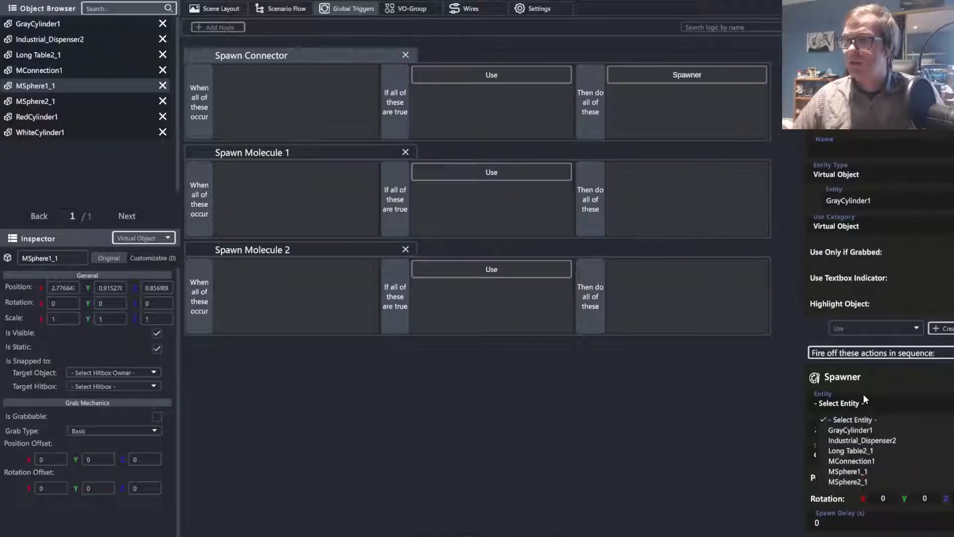
left_click(872, 460)
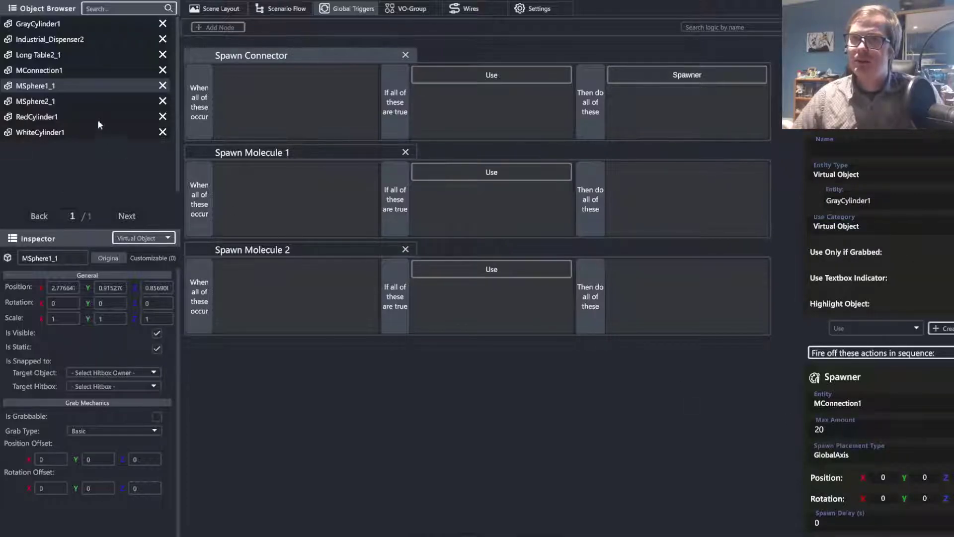
Round Industrial_Dispenser2's Y position to 1.16 and enter the dispenser's X 2.7 and Y 1.16 as the Spawn Connector Spawner's position
left_click(66, 41)
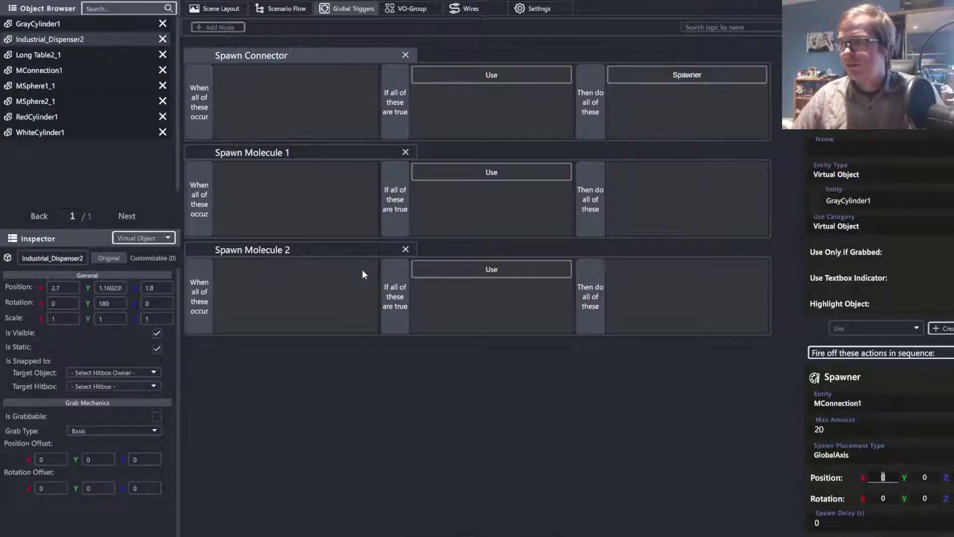
type("2.7")
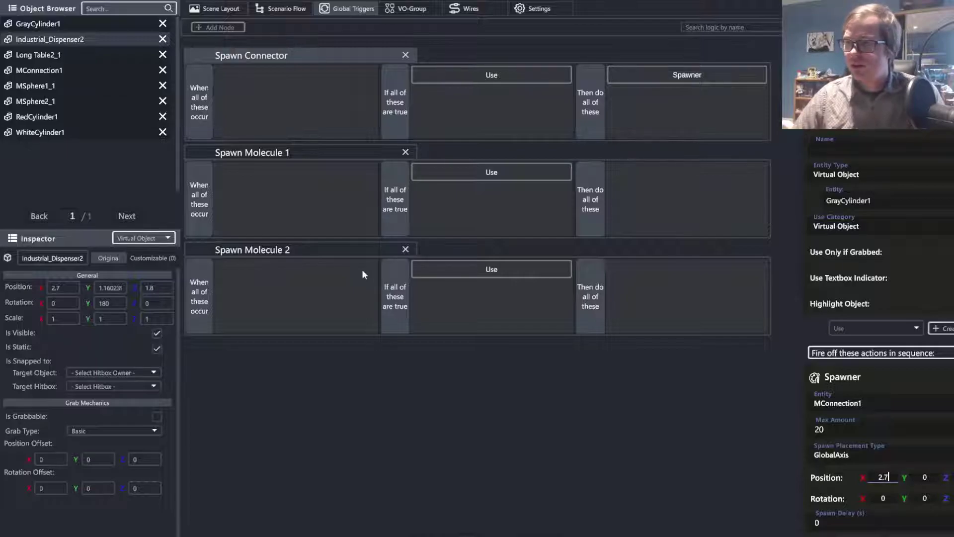
left_click(308, 9)
left_click(233, 10)
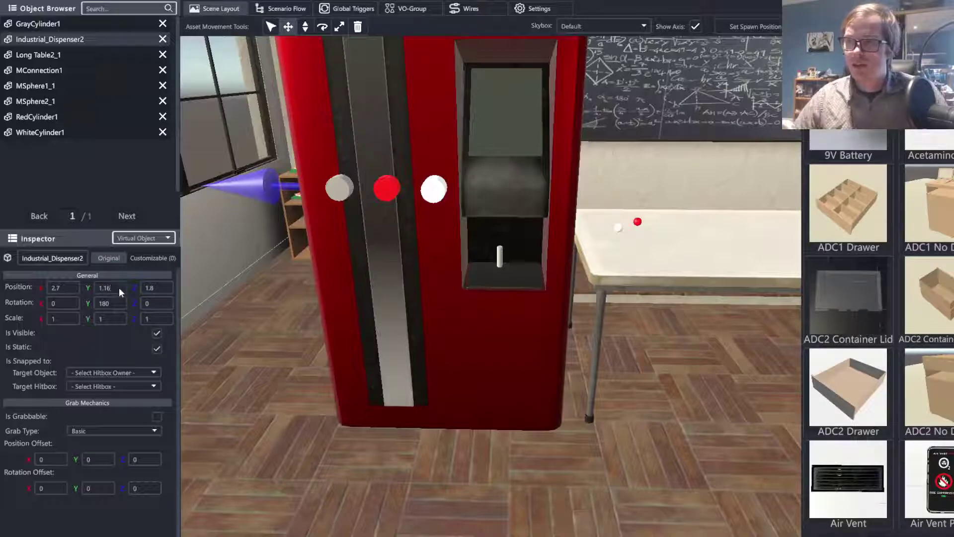
left_click(349, 9)
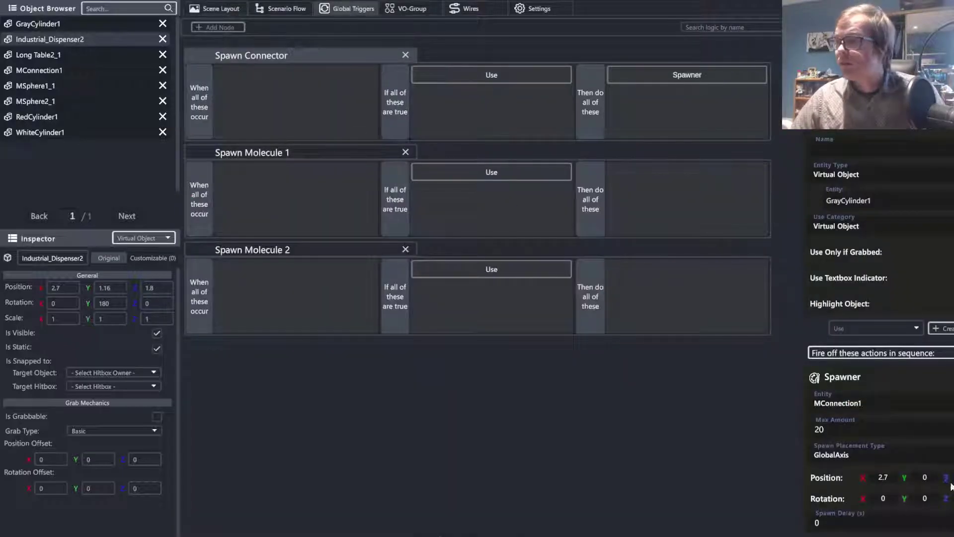
left_click(914, 477)
type("1.16")
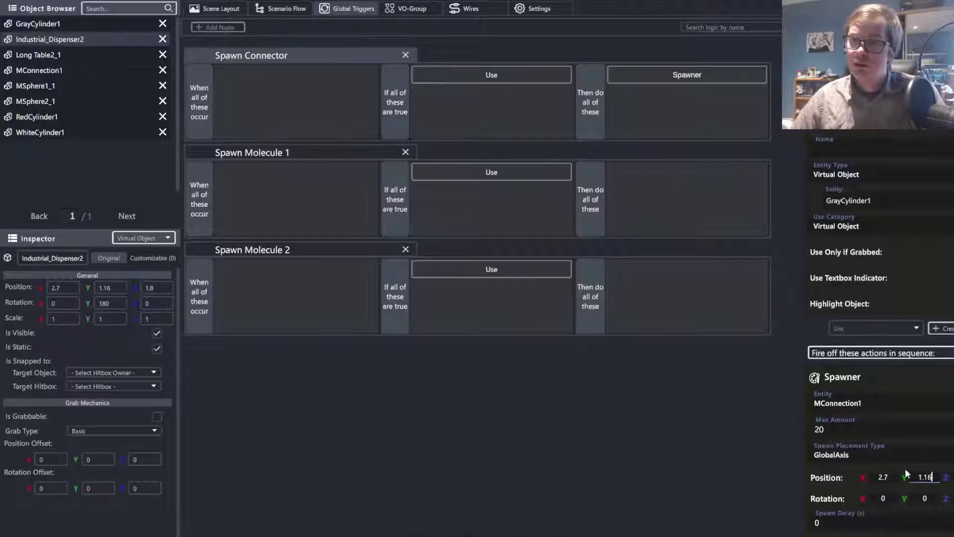
key("Return")
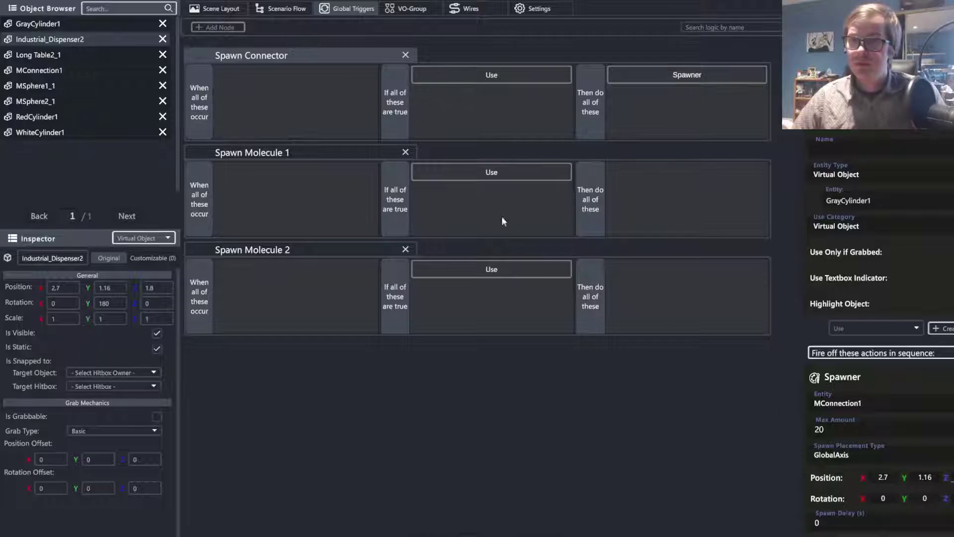
Set the Spawn Connector Spawner's position to MConnection1's coordinates, with X 2.23 and Y 0.94
left_click(58, 72)
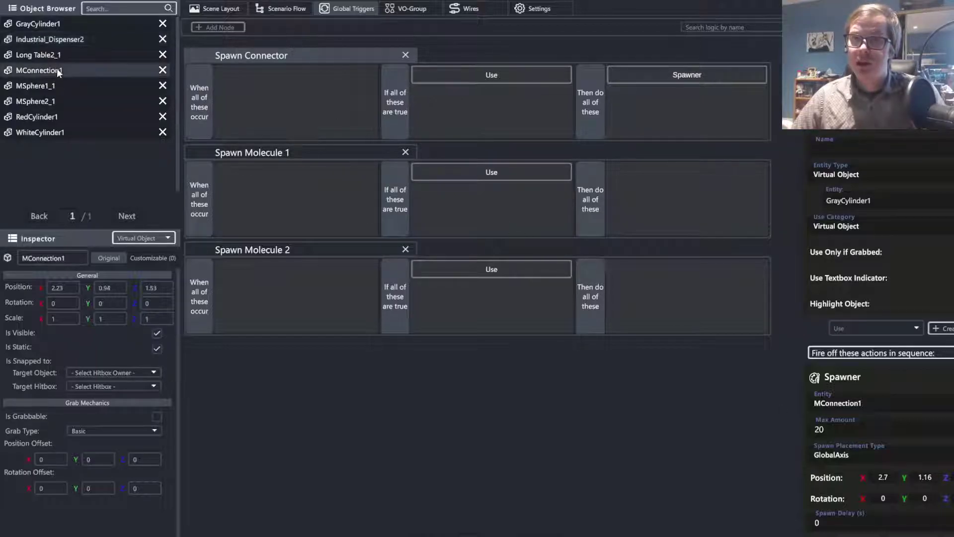
left_click(889, 475)
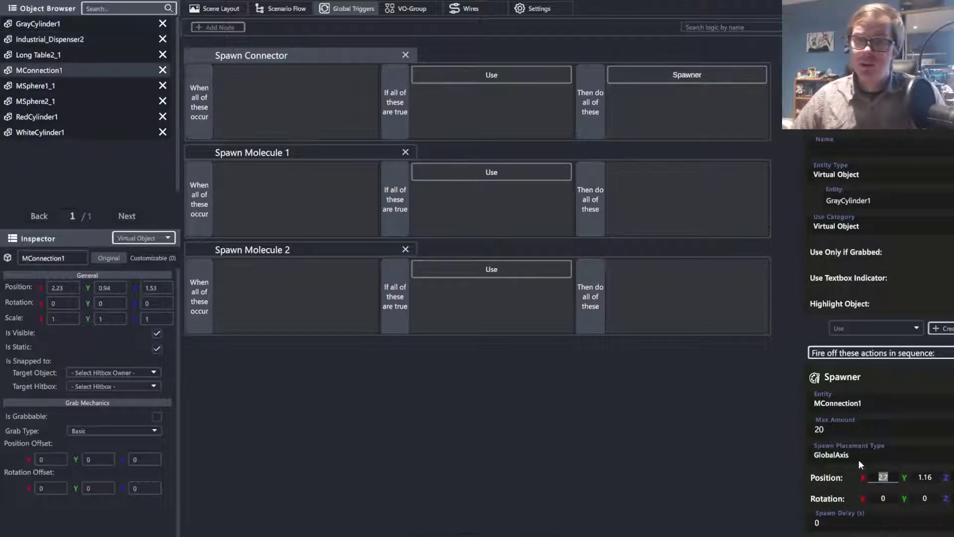
type("2.23")
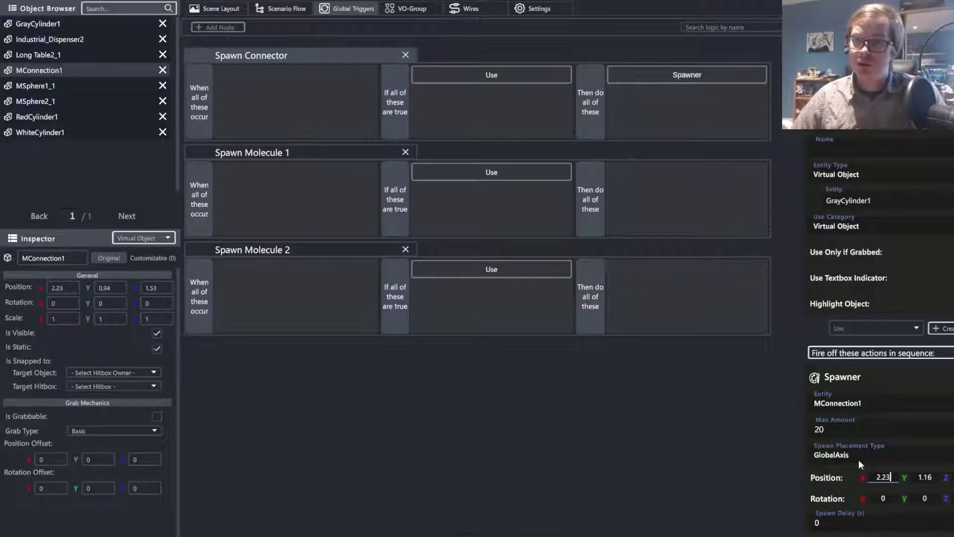
left_click(935, 477)
type("0.94")
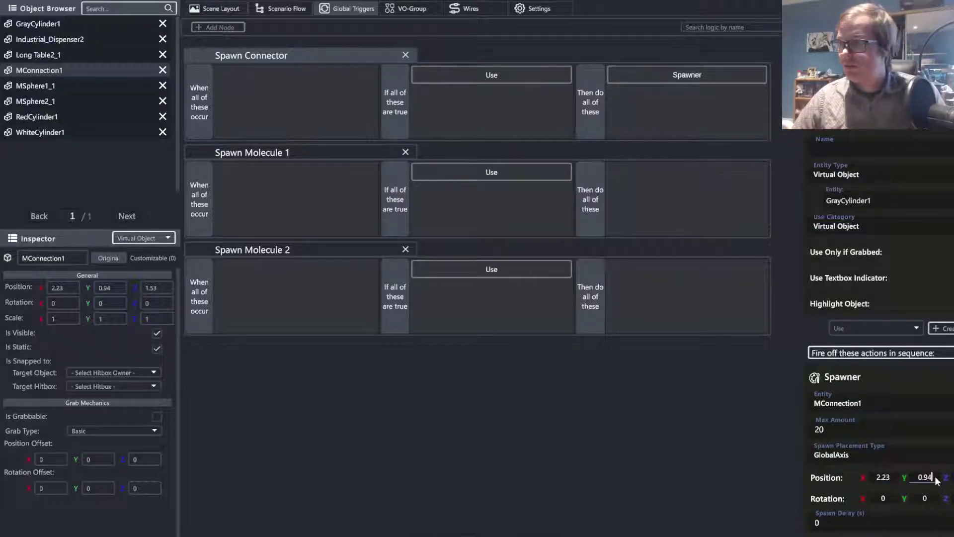
key("Tab")
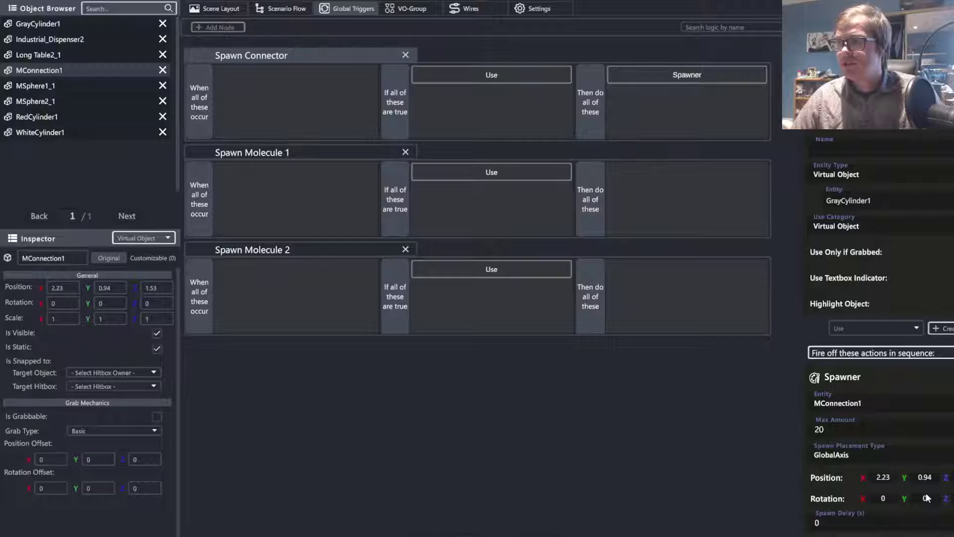
Add a Spawner action for MSphere1_1 to the Spawn Molecule 1 node and set its position to X 2.23 and Y 0.94
left_click(198, 153)
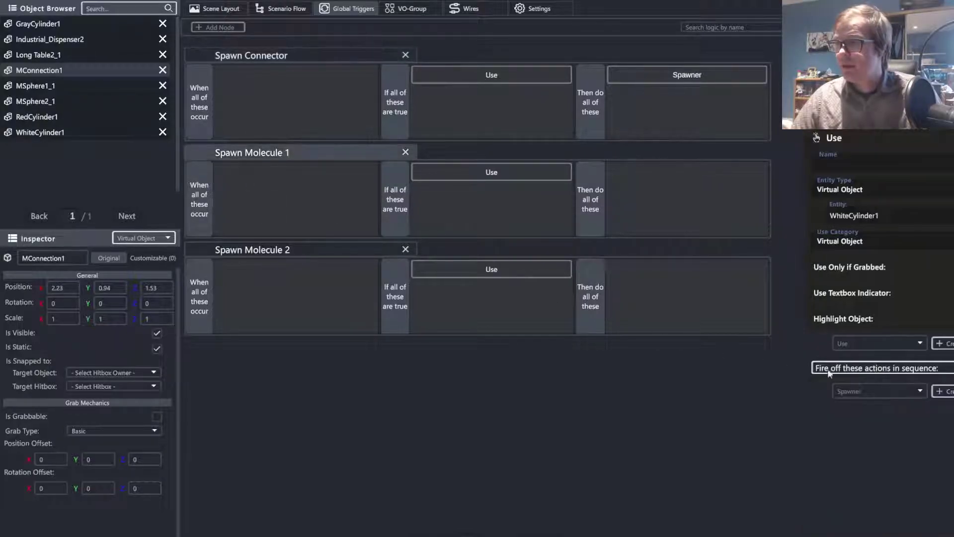
left_click(941, 392)
left_click(870, 419)
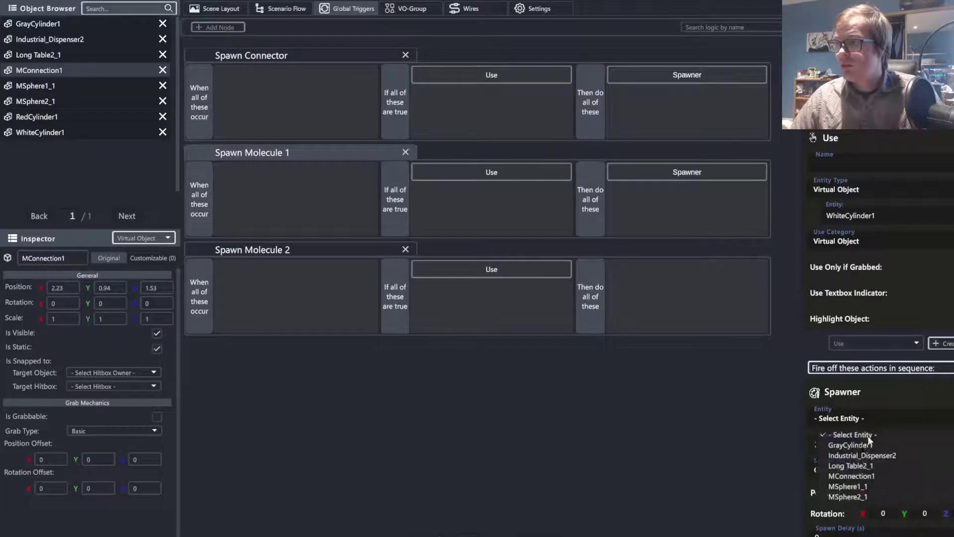
scroll(867, 465, "down", 1)
left_click(863, 466)
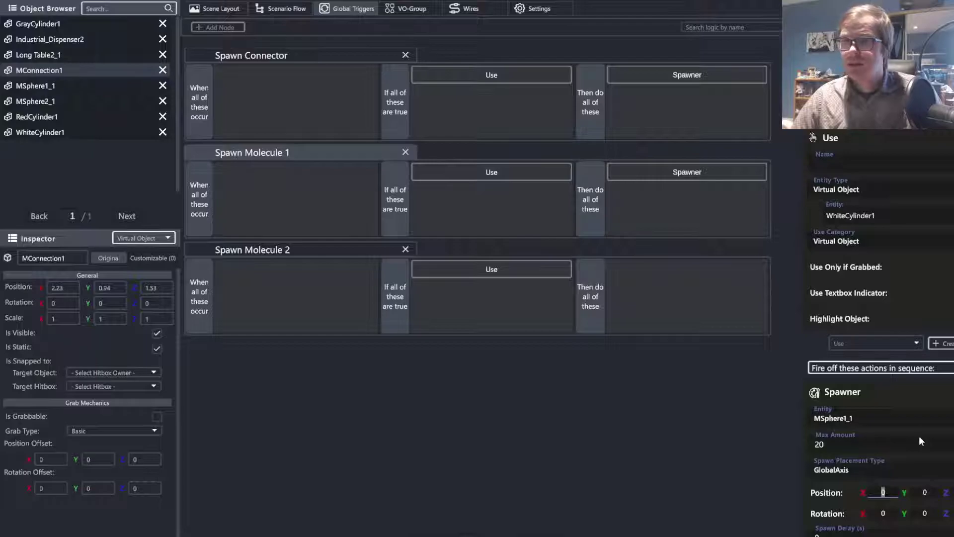
type("2.23")
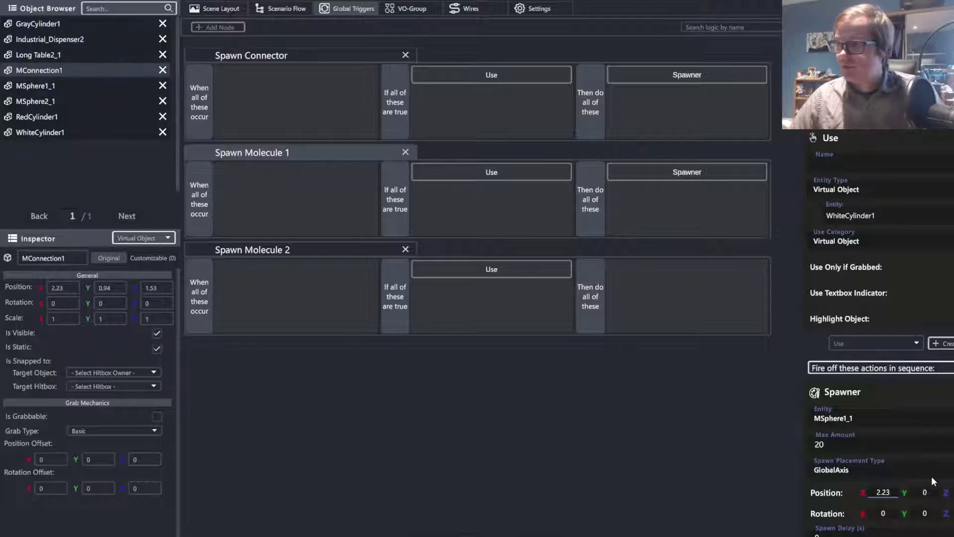
left_click(920, 492)
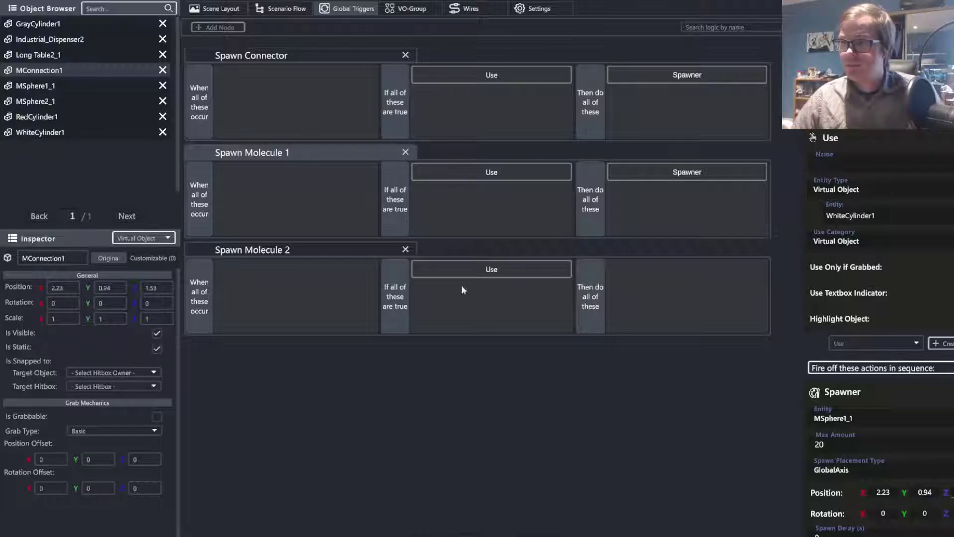
Add a Spawner action for MSphere2_1 to the Spawn Molecule 2 node and set its position to X 2.23 and Y 0.94
left_click(203, 258)
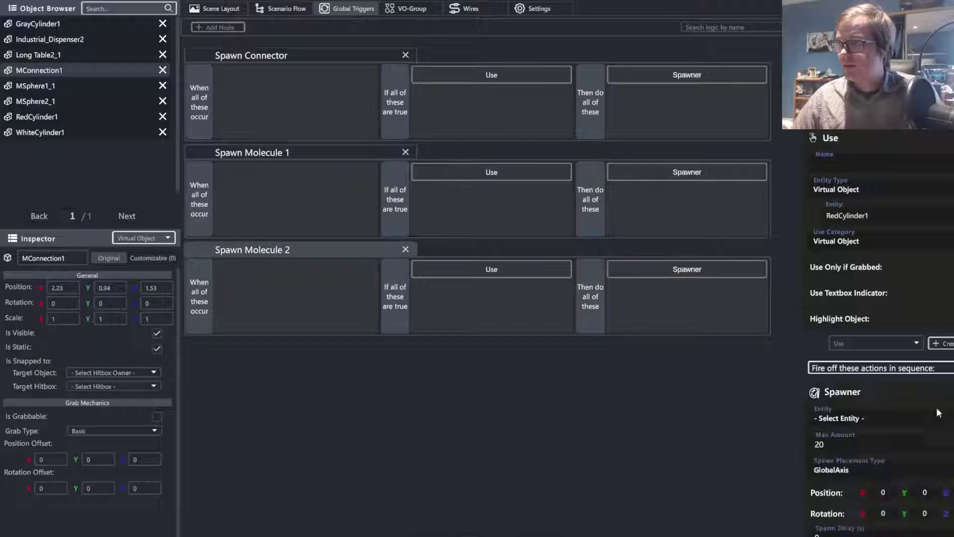
left_click(875, 411)
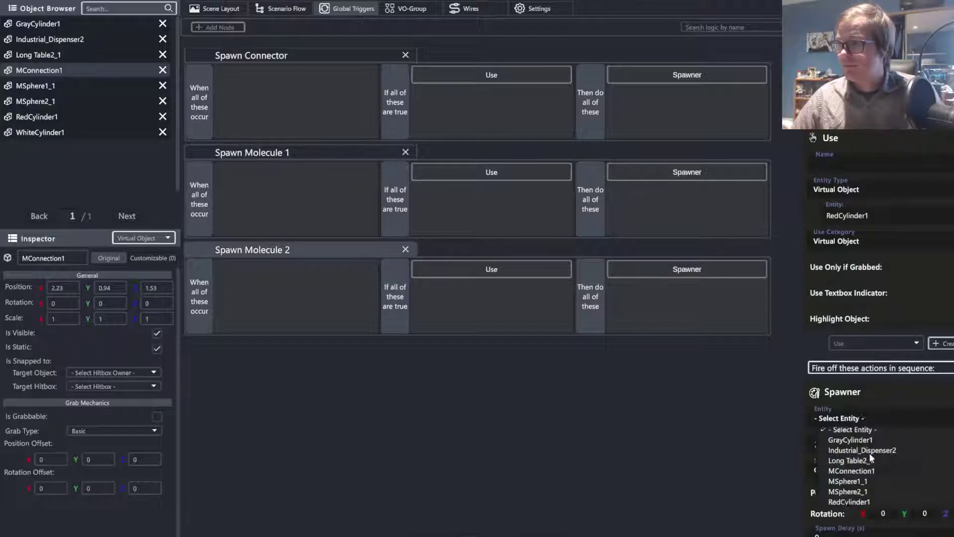
scroll(857, 467, "down", 1)
left_click(854, 476)
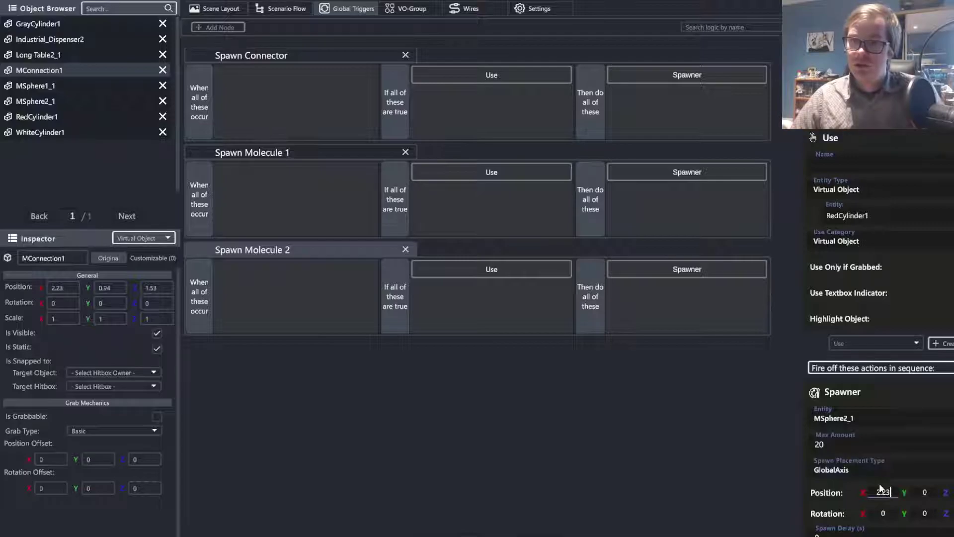
left_click(926, 492)
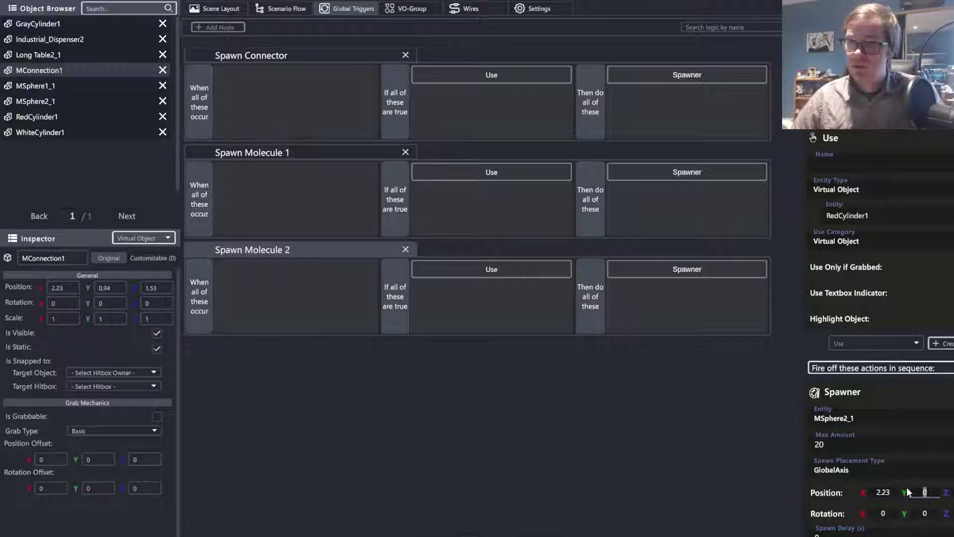
key("Tab")
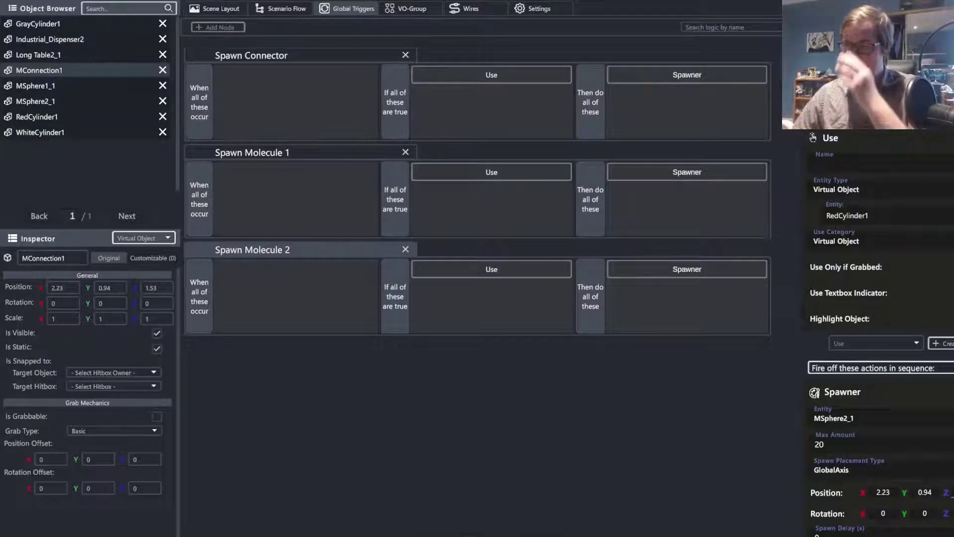
Review the Use and Spawner settings of the Spawn Connector, Spawn Molecule 1 and Spawn Molecule 2 nodes
left_click(195, 153)
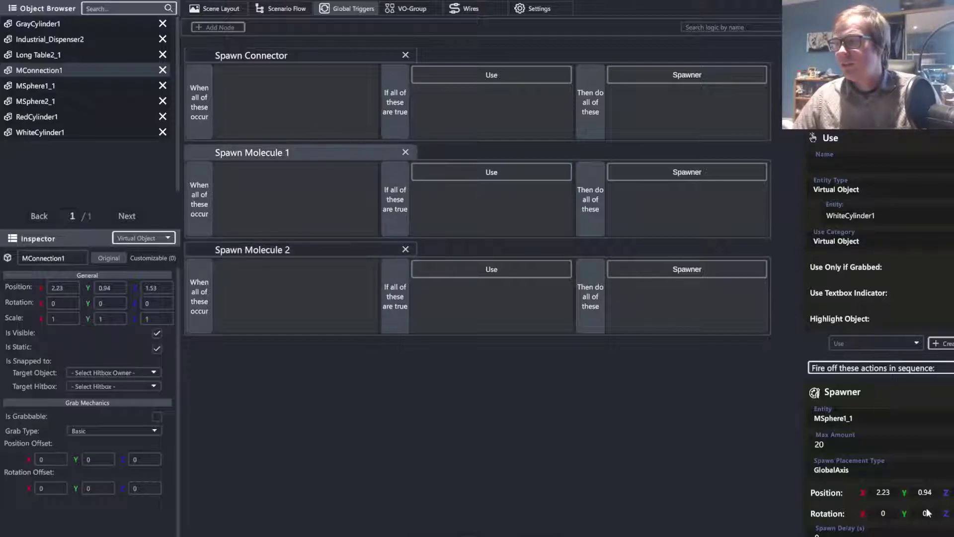
left_click(202, 58)
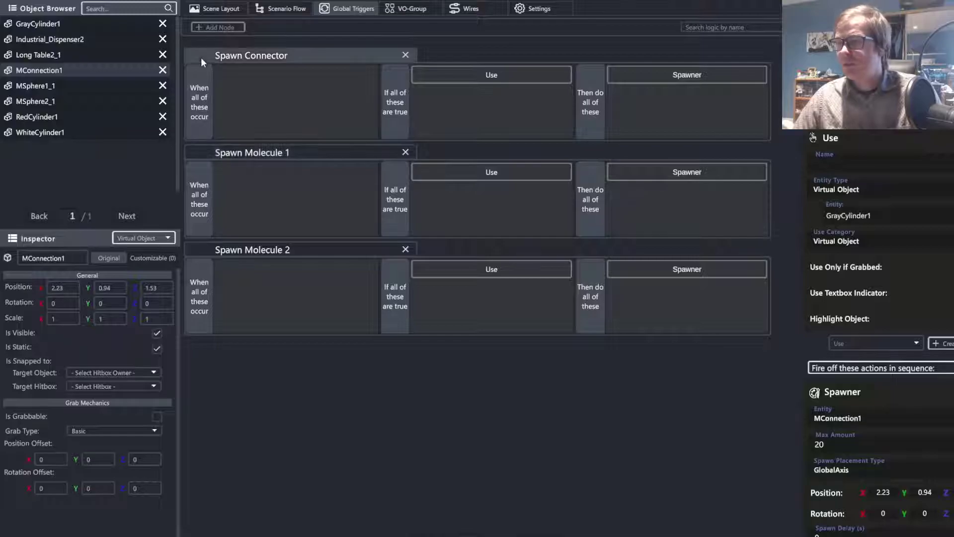
left_click(201, 155)
left_click(200, 250)
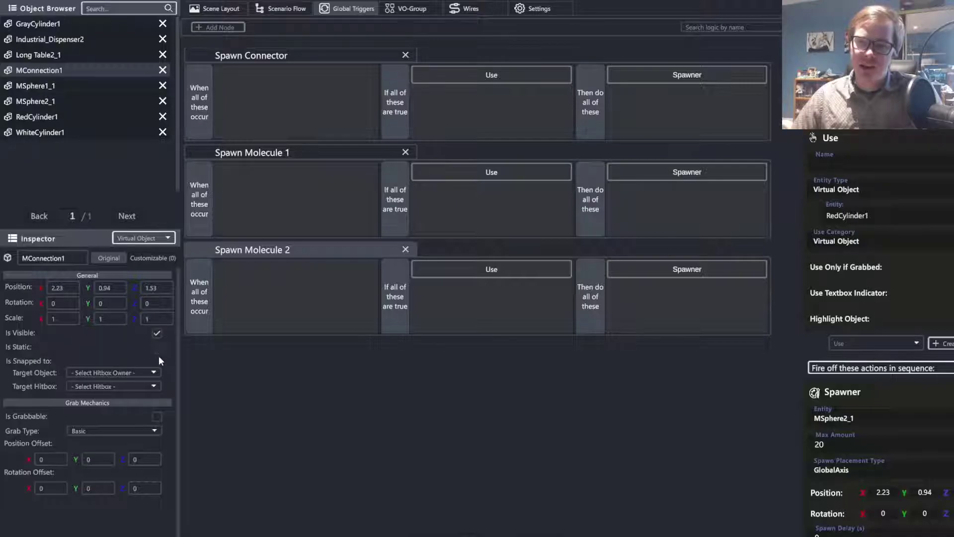
Make MConnection1, MSphere1_1 and MSphere2_1 grabbable and turn off their static state
left_click(157, 418)
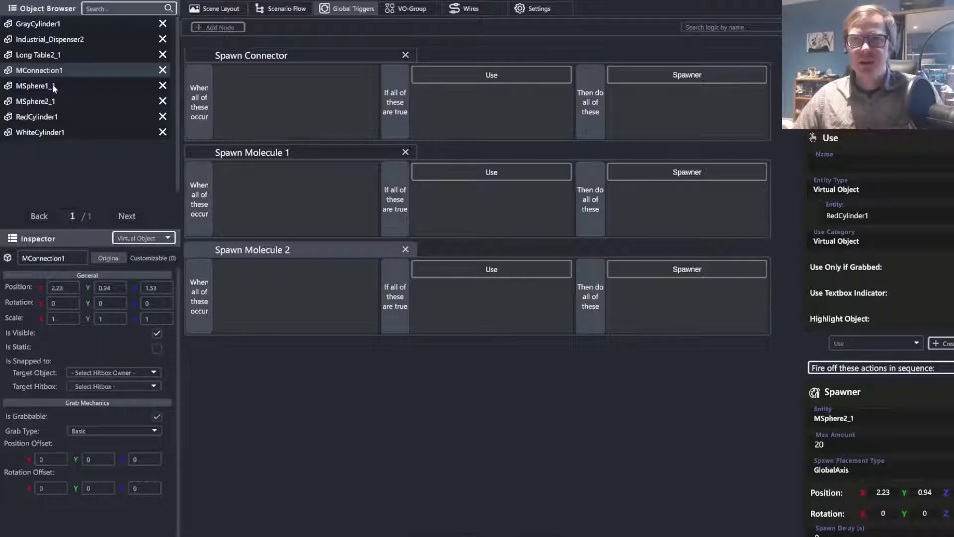
left_click(52, 87)
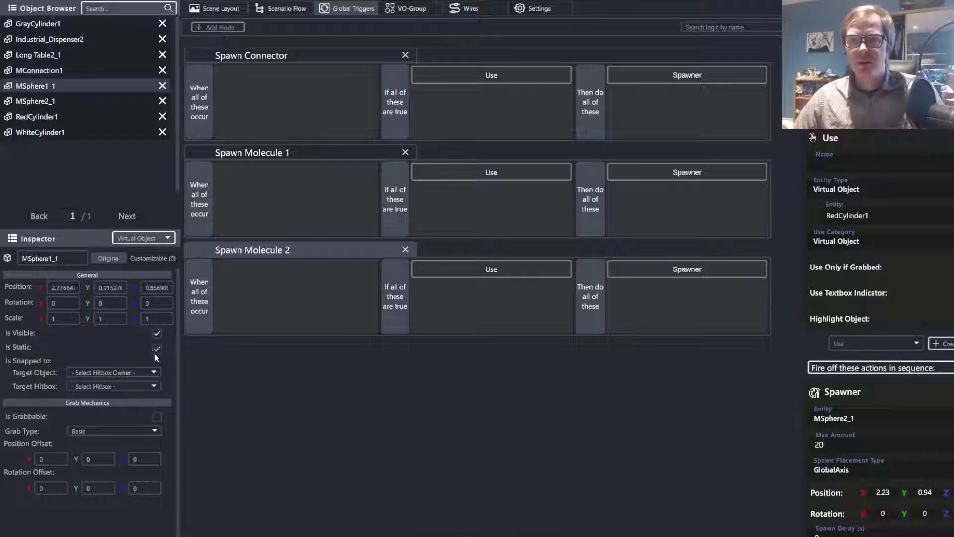
left_click(57, 101)
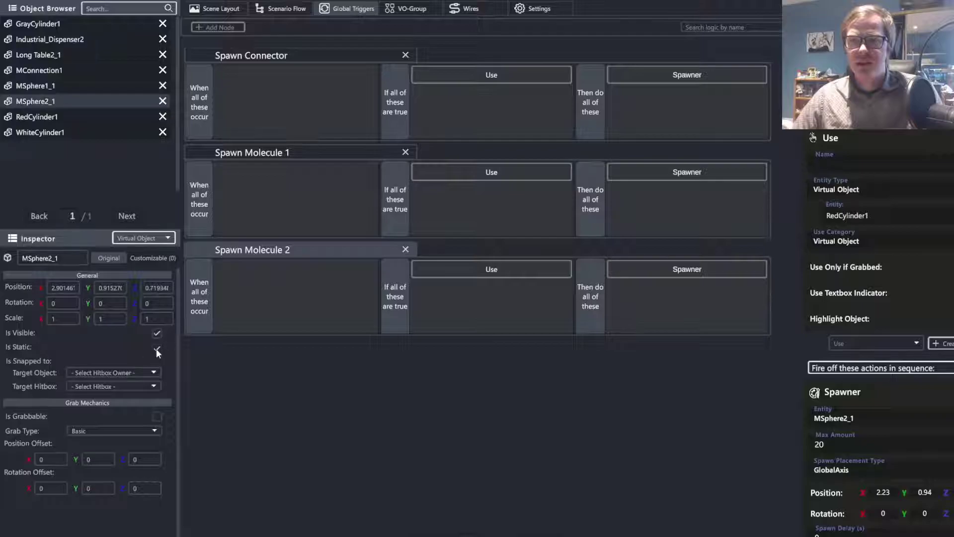
Move MConnection1 out of the dispenser onto the table beside the two spheres in the scene layout, and deselect it
left_click(228, 11)
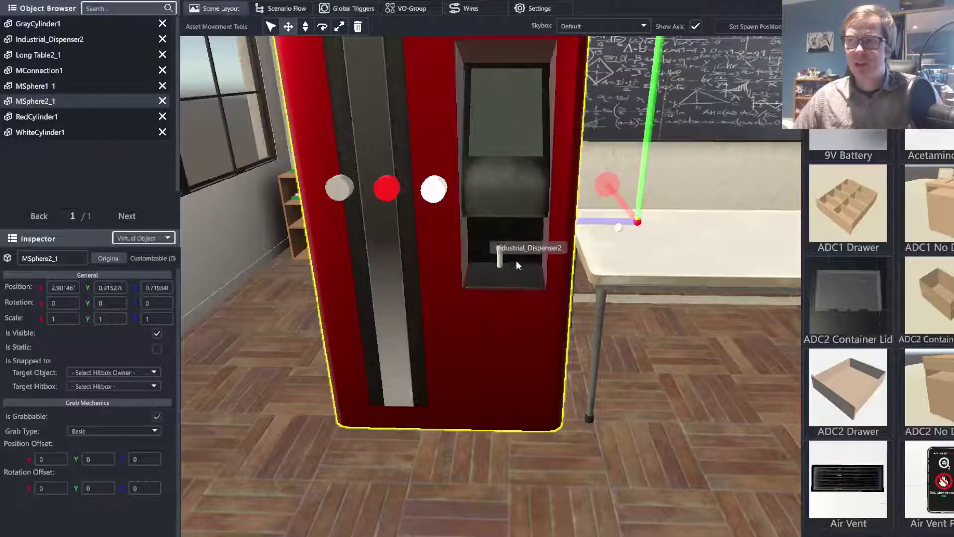
left_click(54, 73)
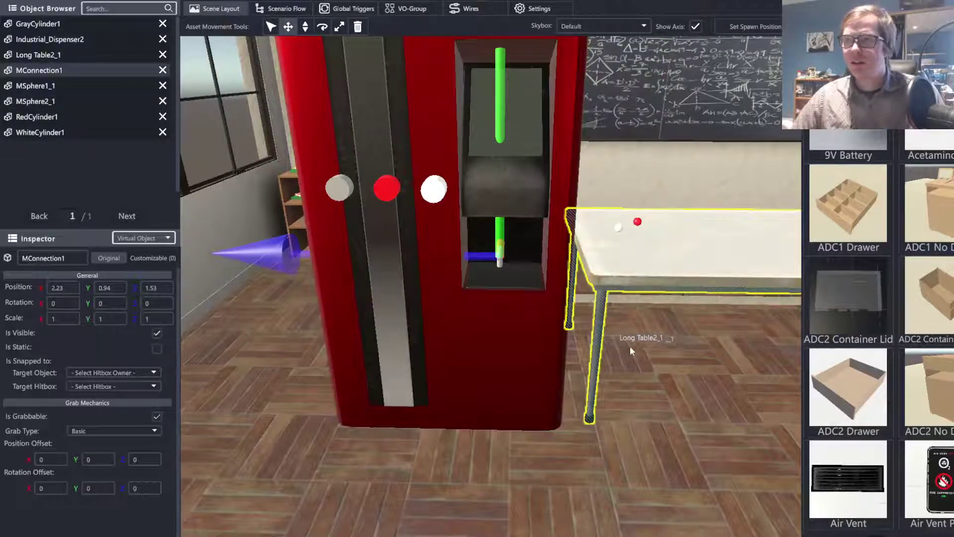
right_click_drag(630, 346, 745, 384)
left_click_drag(630, 171, 321, 107)
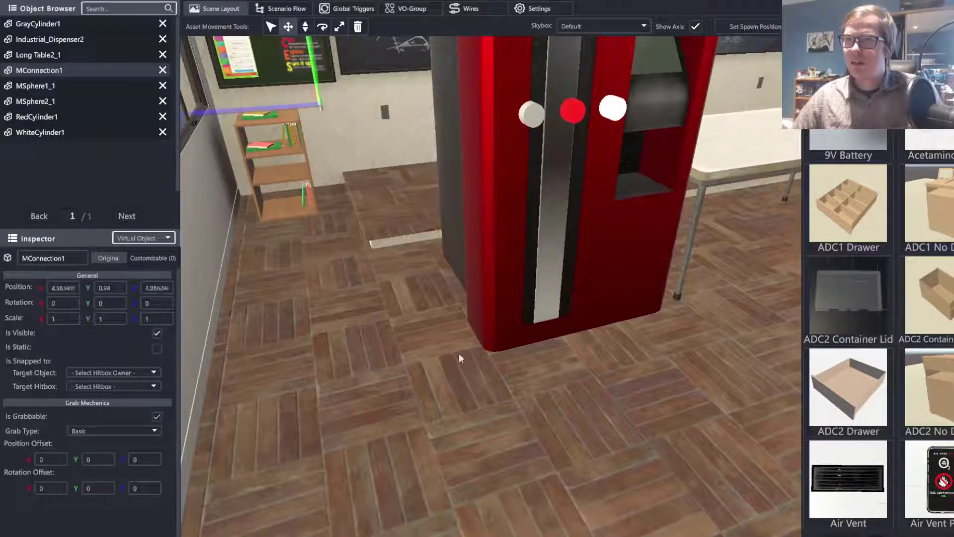
key("d")
right_click_drag(418, 328, 322, 319)
key("s")
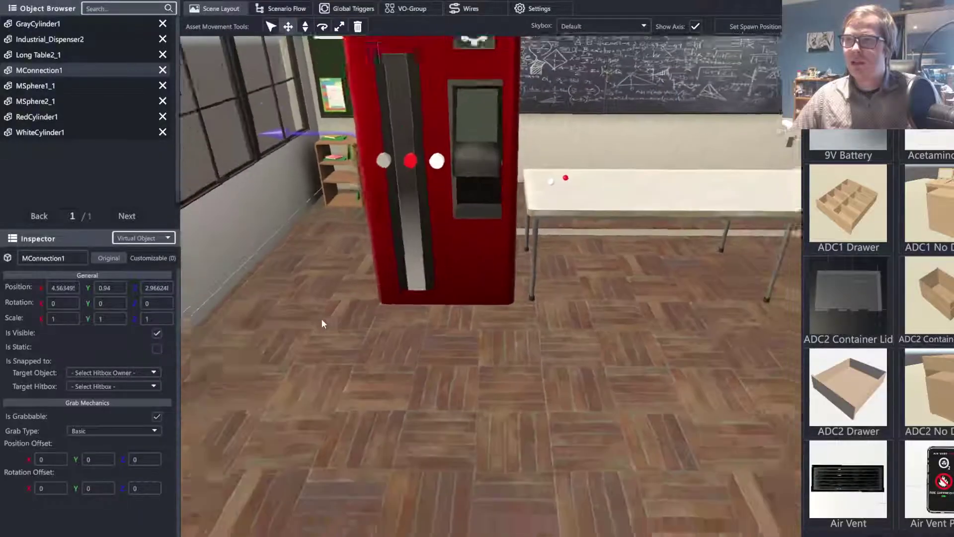
left_click_drag(633, 160, 531, 178)
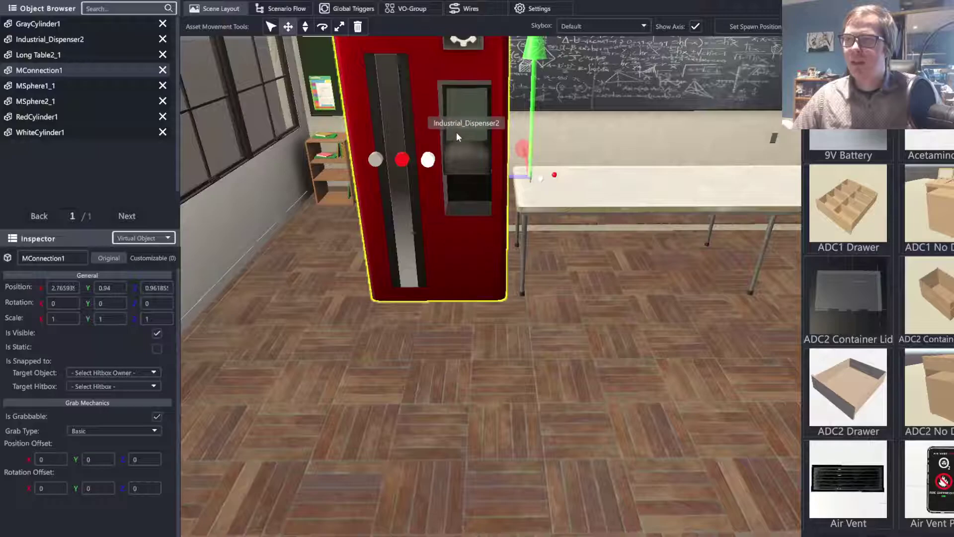
left_click(265, 25)
left_click(465, 396)
right_click_drag(465, 396, 484, 343)
key("w")
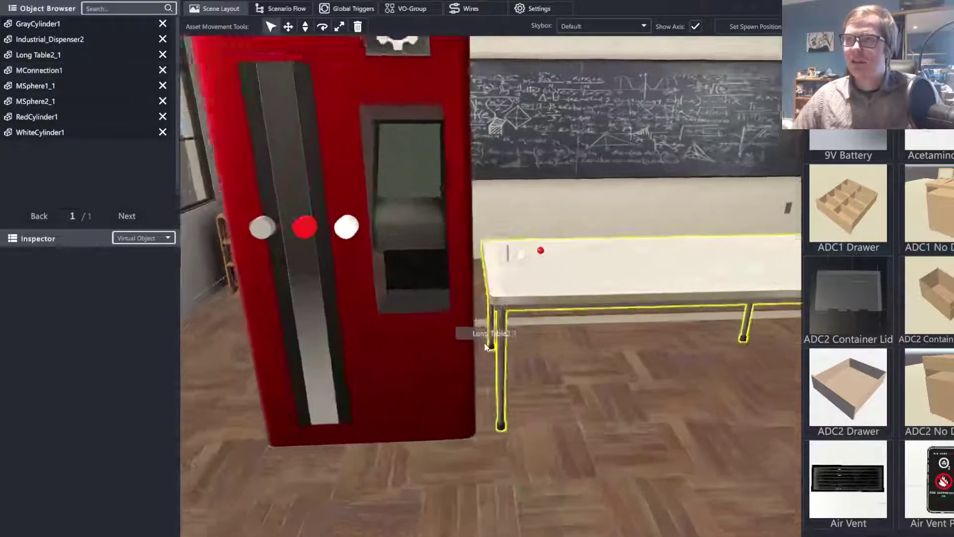
scroll(485, 342, "up", 4)
scroll(590, 425, "down", 3)
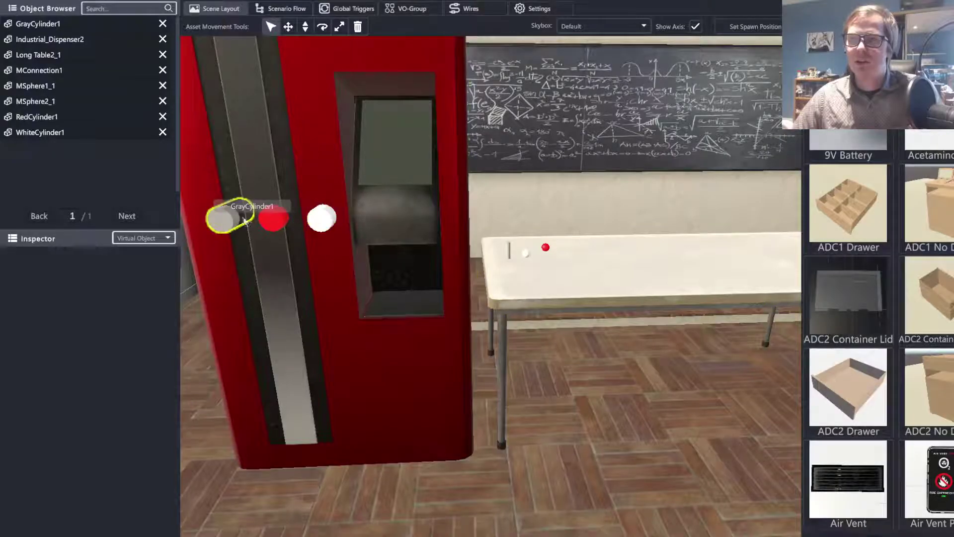
right_click_drag(591, 394, 577, 406)
scroll(577, 406, "down", 4)
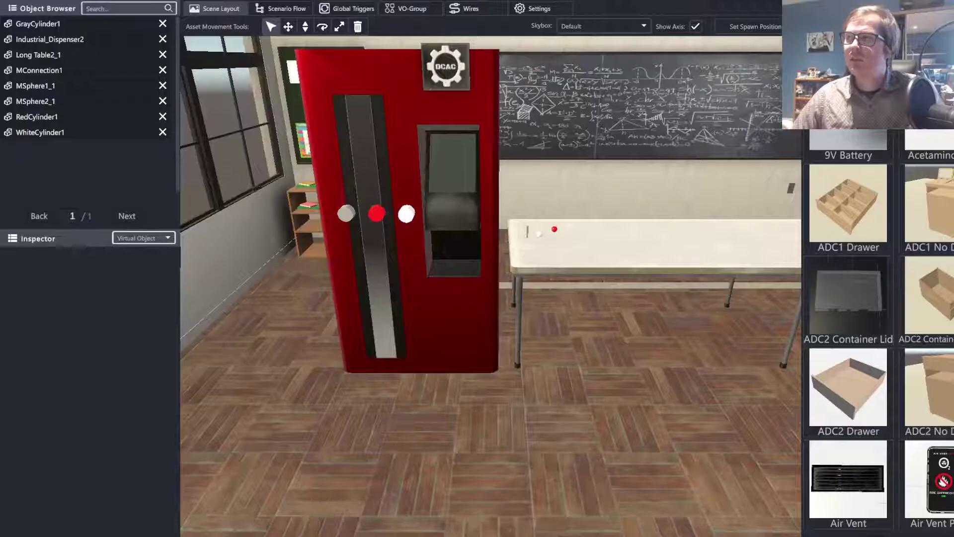
Save the simulation and start playing the Molecule Demonstration experience
key("ctrl+s")
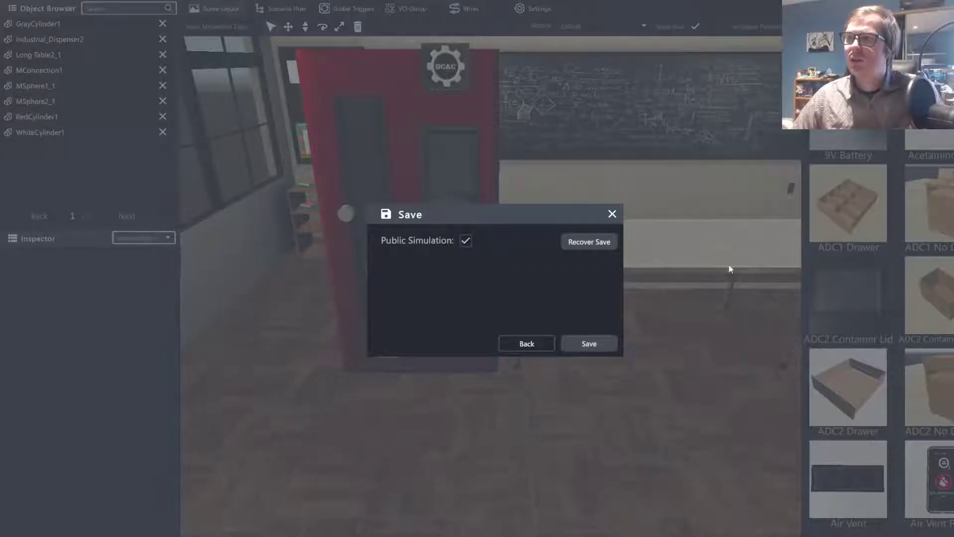
left_click(601, 339)
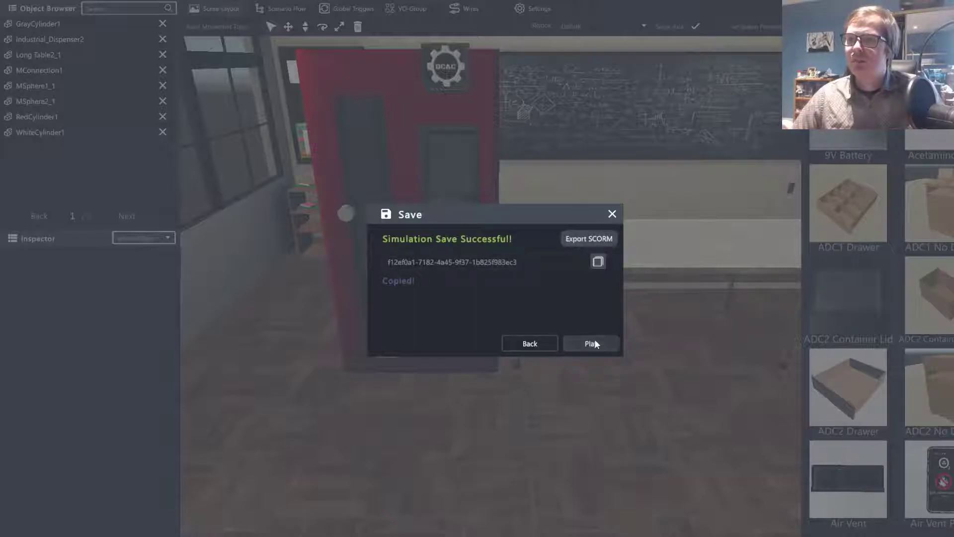
left_click(594, 339)
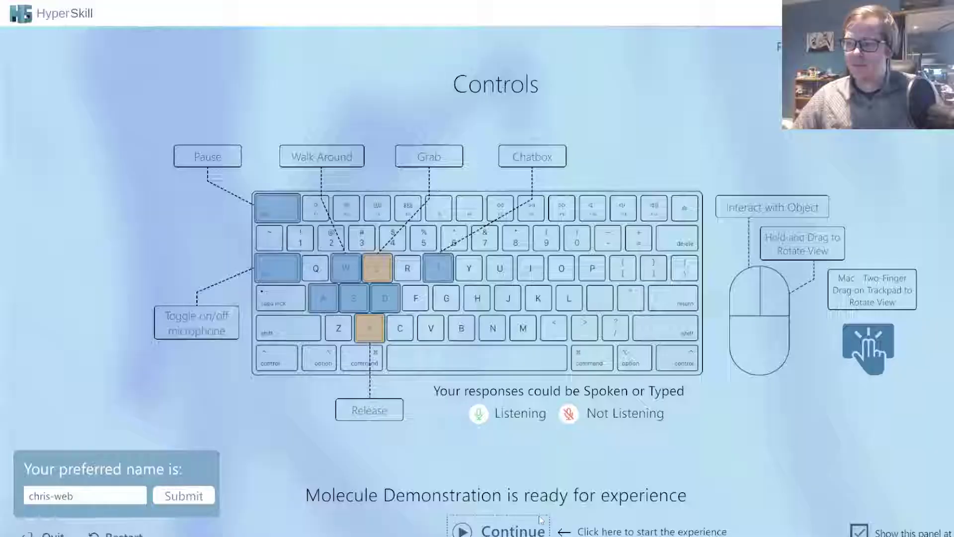
left_click(540, 518)
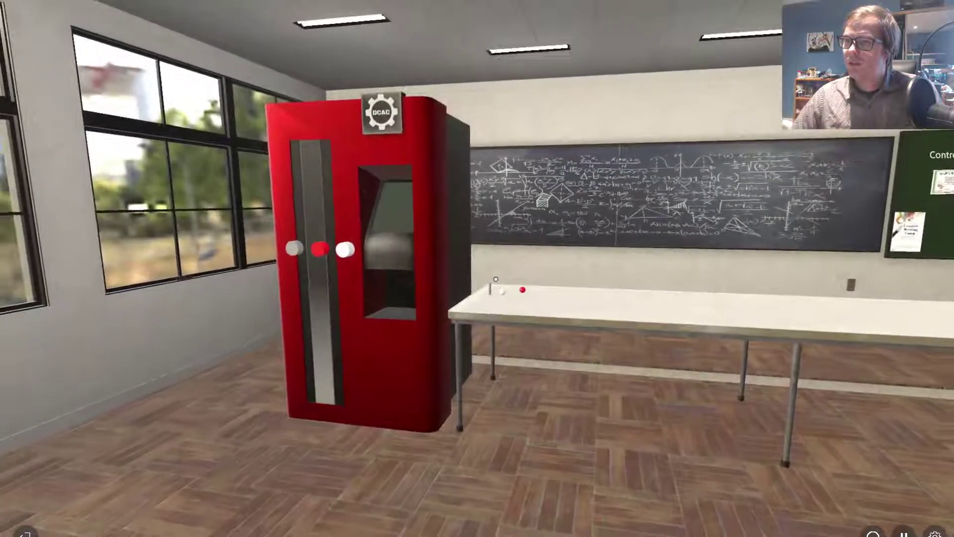
Walk up to the table, interact with its red sphere and use the white cylinder to test spawning white spheres
key("w")
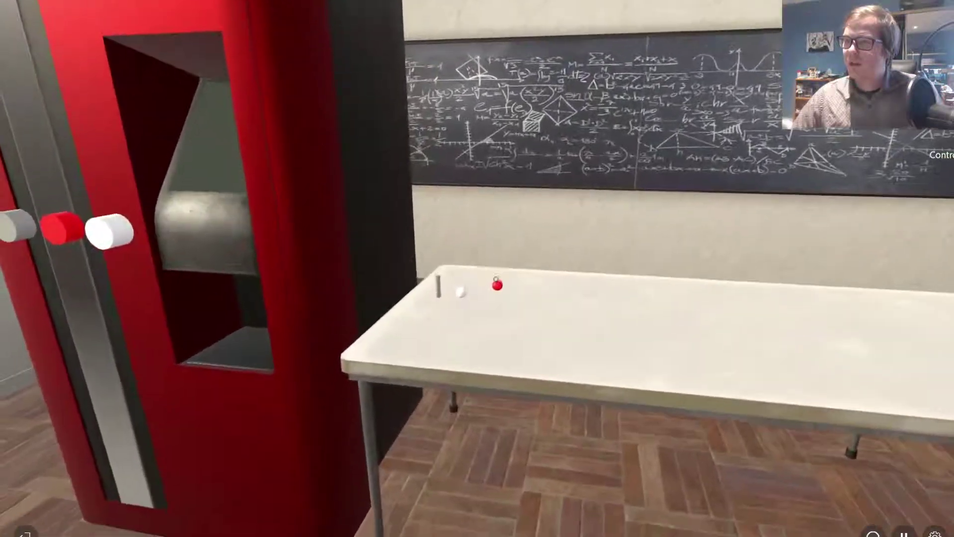
left_click(496, 279)
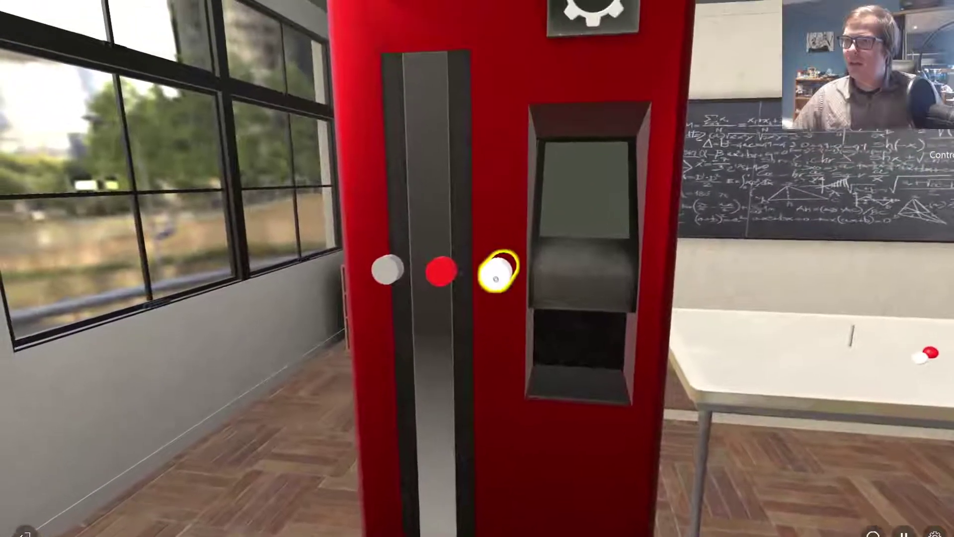
left_click(495, 278)
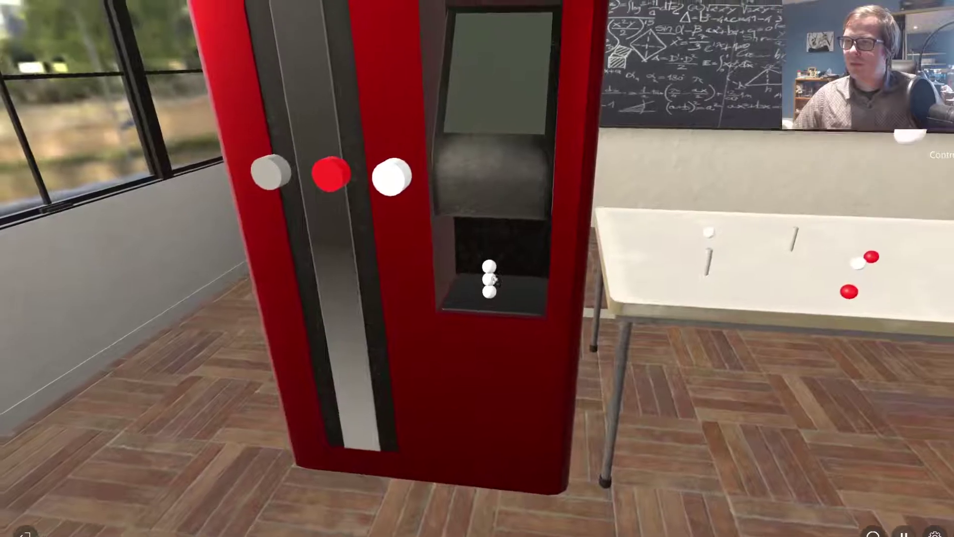
Test grabbing by moving the spawned white spheres from the dispenser's tray onto the table
key("w")
left_click(496, 279)
key("s")
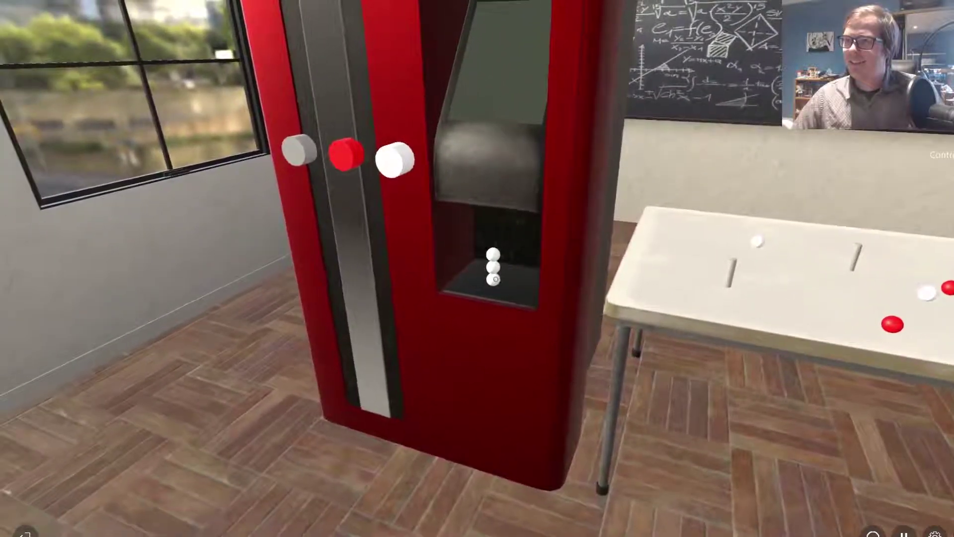
left_click(496, 279)
key("d")
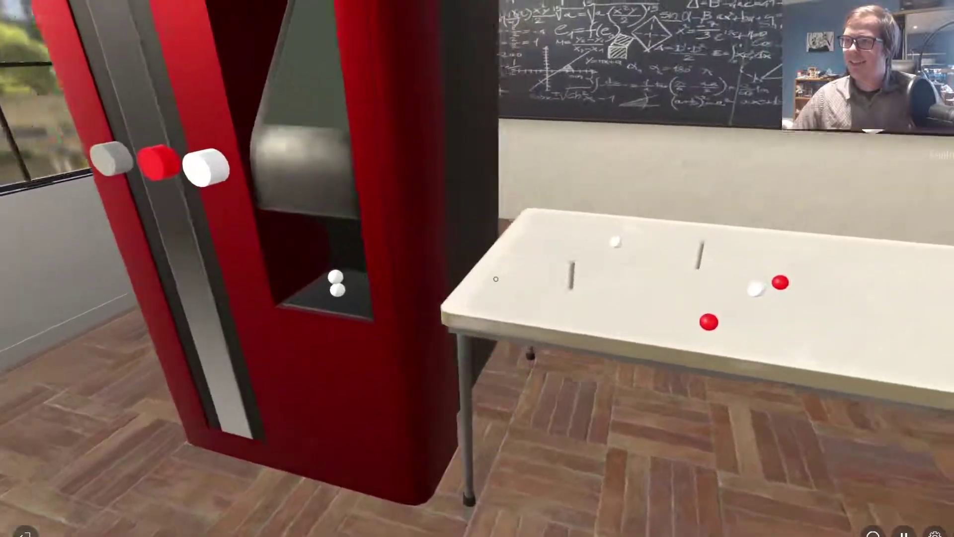
key("w")
left_click(496, 278)
left_click(496, 279)
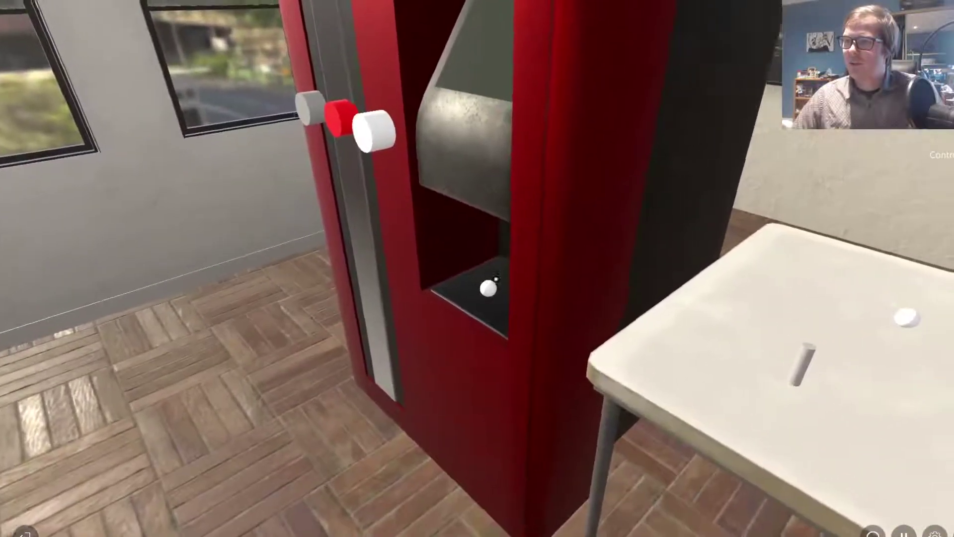
left_click(496, 279)
left_click(496, 279)
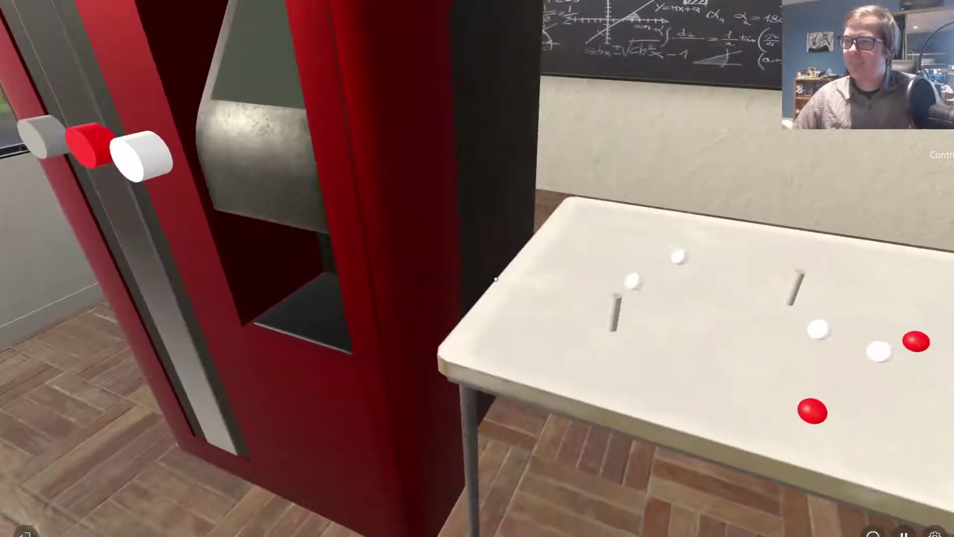
Return to the dispenser, spawn several more white spheres with the white cylinder and end the playtest
key("s")
key("a")
key("w")
left_click(496, 279)
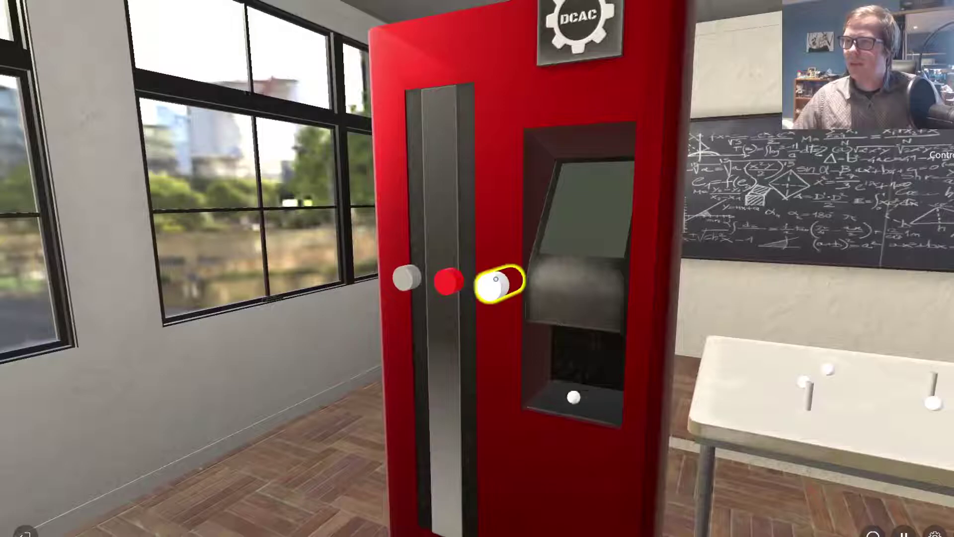
left_click(495, 279)
left_click(495, 279)
left_click(495, 279)
left_click(496, 280)
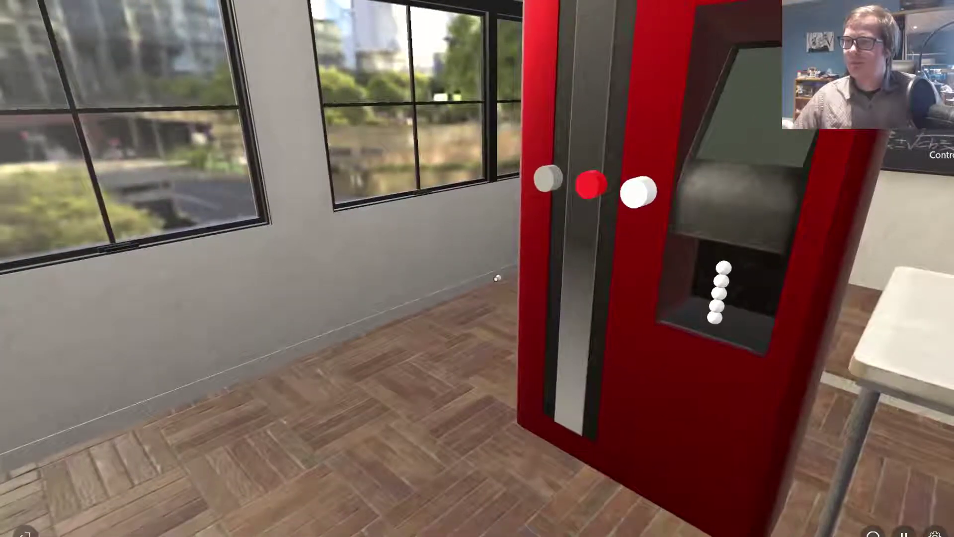
left_click(495, 279)
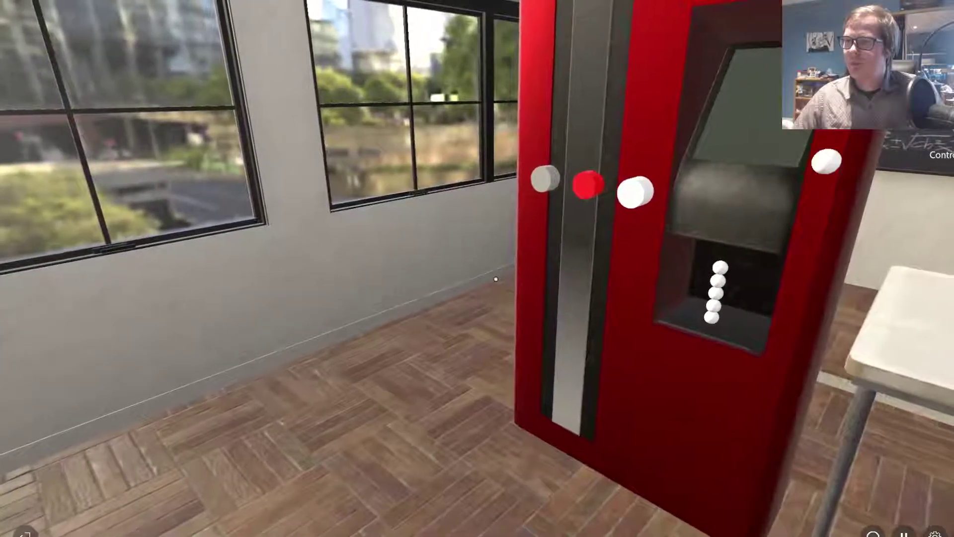
key("w")
key("Escape")
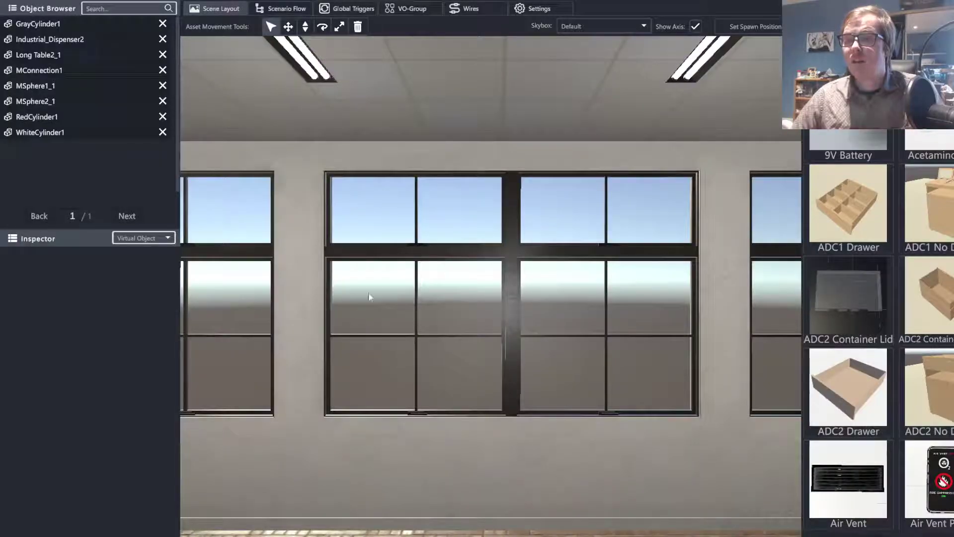
right_click_drag(347, 315, 659, 426)
key("a")
right_click_drag(523, 423, 523, 443)
key("w")
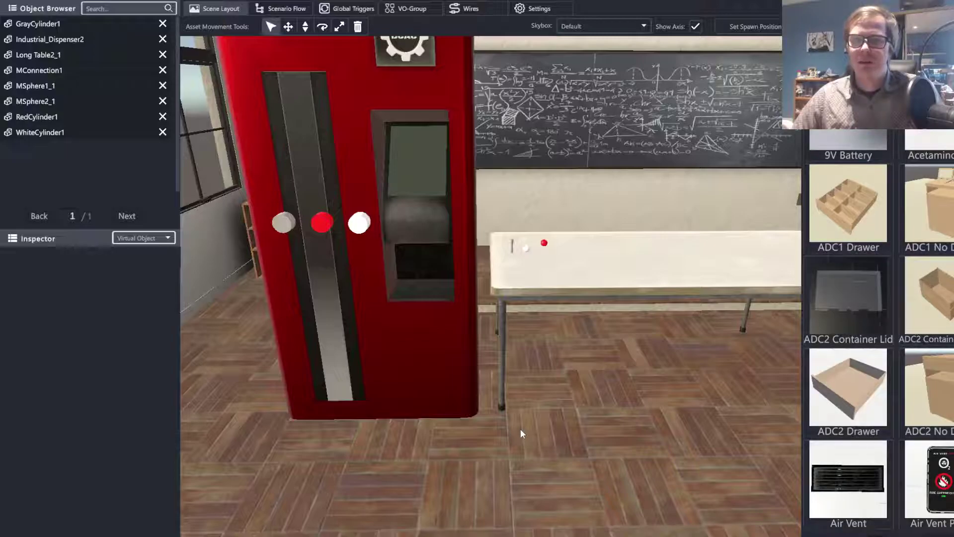
key("s")
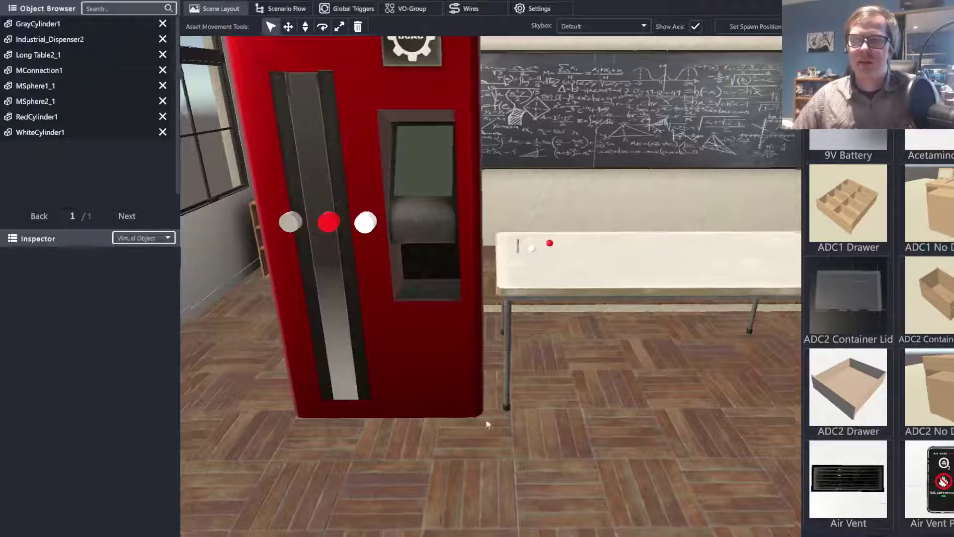